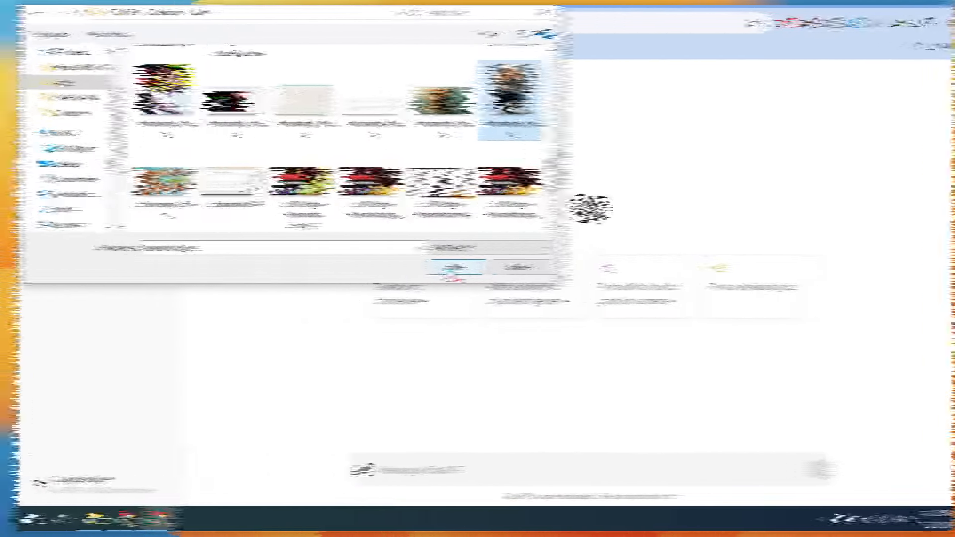
# Step: Upload the picture of the running cat to the chat, send it, and highlight the description given in reply
pyautogui.click(438, 269)
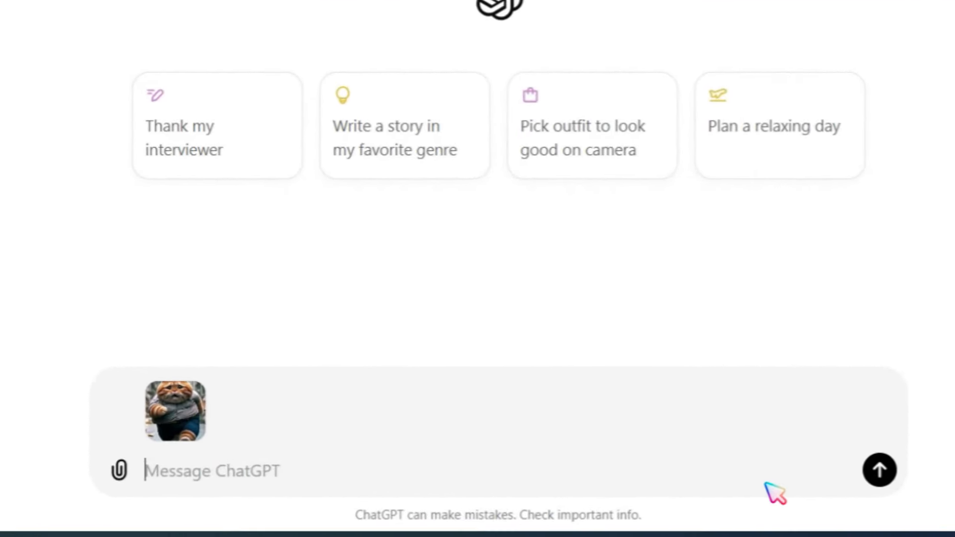
pyautogui.click(880, 470)
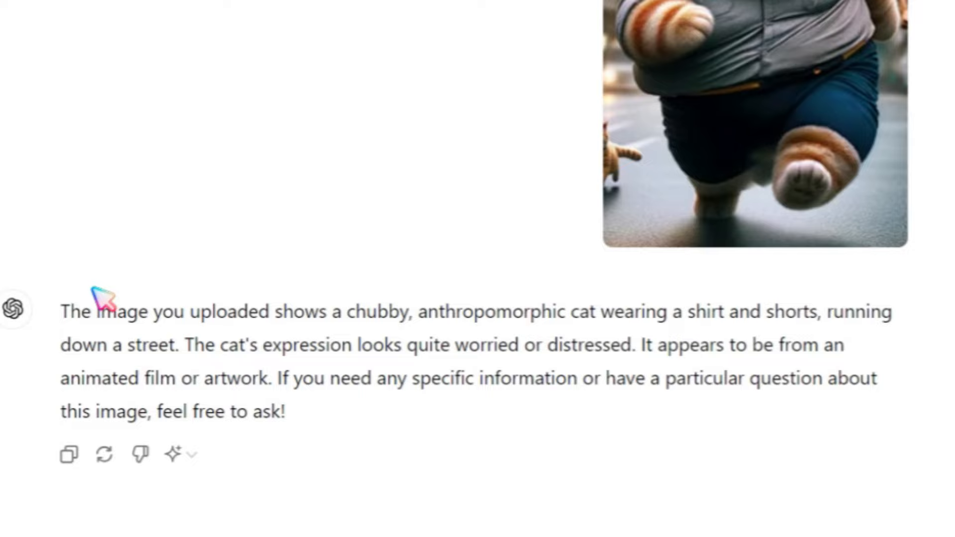
pyautogui.moveTo(46, 301); pyautogui.dragTo(275, 410)
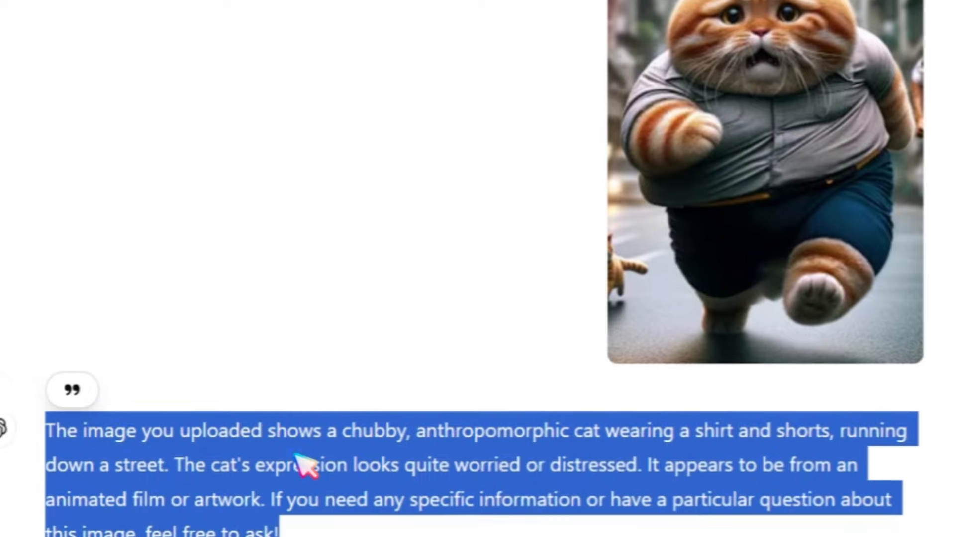
# Step: Send the follow-up prompt "Ok now write only about cat color,eye, body type, and face condition" and compare the reply with the picture
pyautogui.click(304, 527)
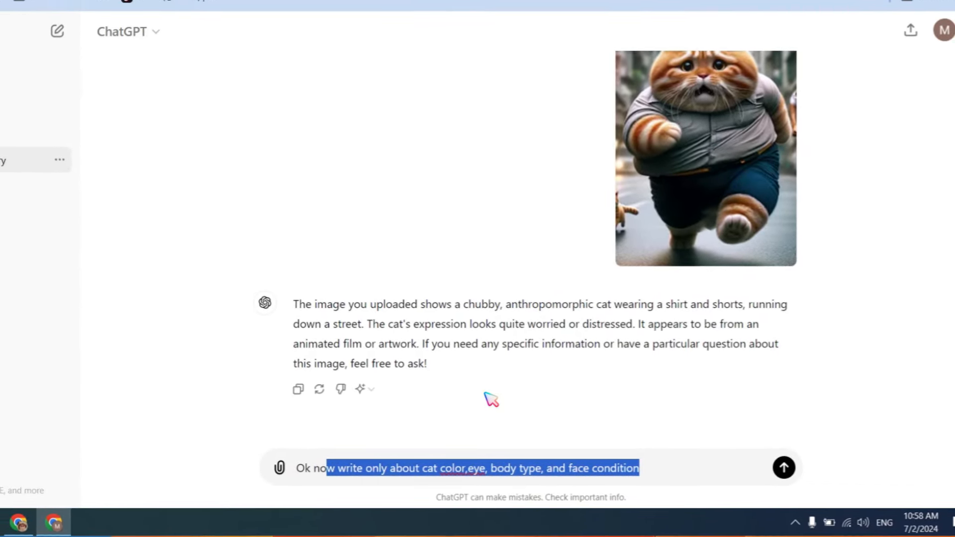
pyautogui.click(784, 470)
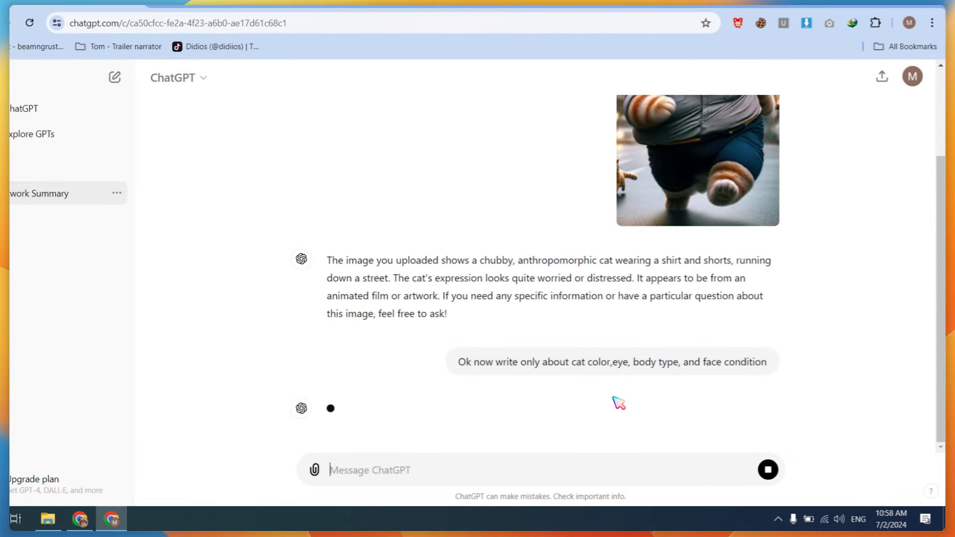
pyautogui.scroll(1, 720, 210)
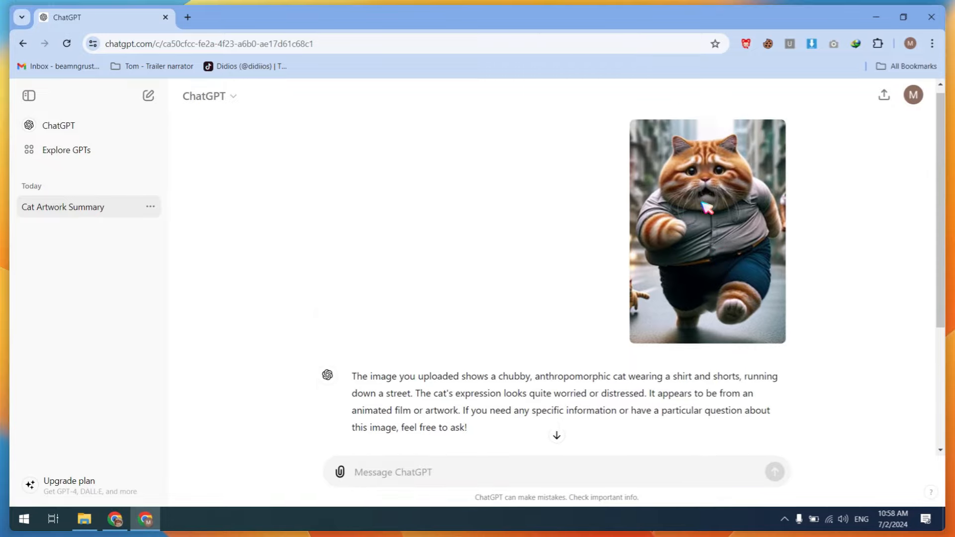
pyautogui.scroll(-3, 682, 256)
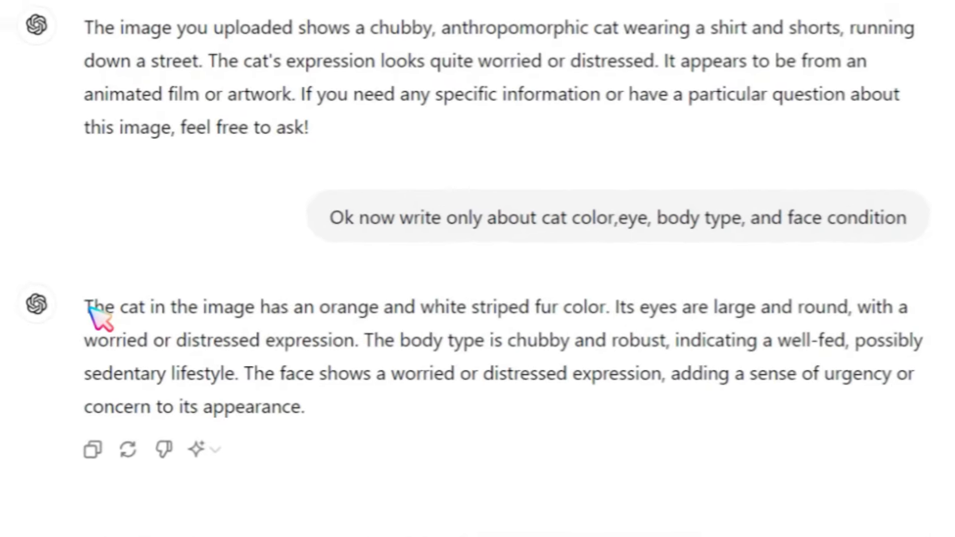
pyautogui.moveTo(14, 297); pyautogui.dragTo(298, 374)
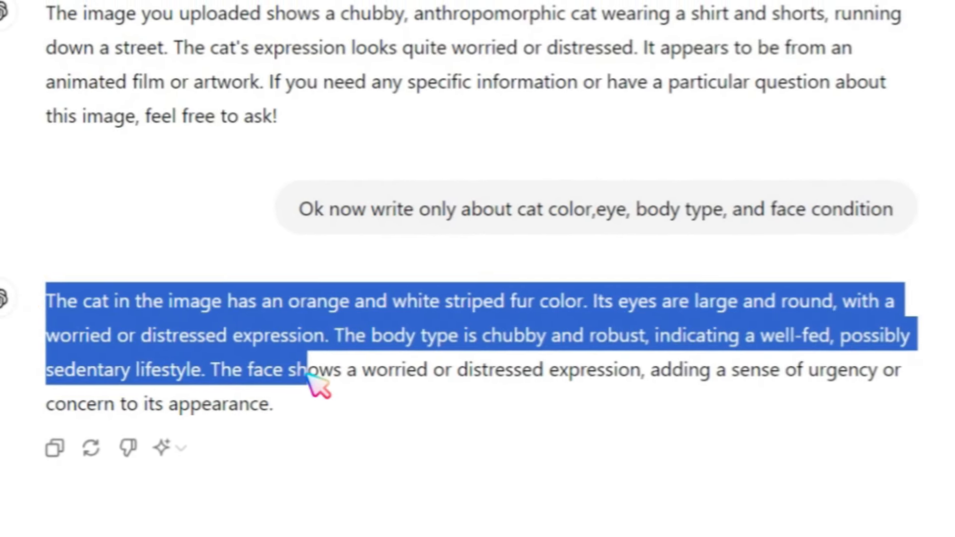
pyautogui.moveTo(349, 410); pyautogui.dragTo(157, 369)
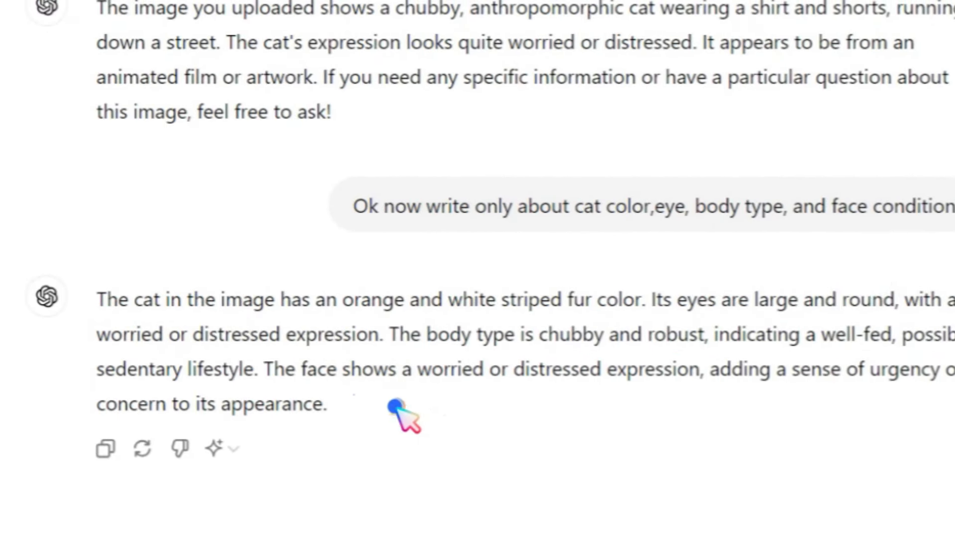
pyautogui.moveTo(254, 394); pyautogui.dragTo(104, 304)
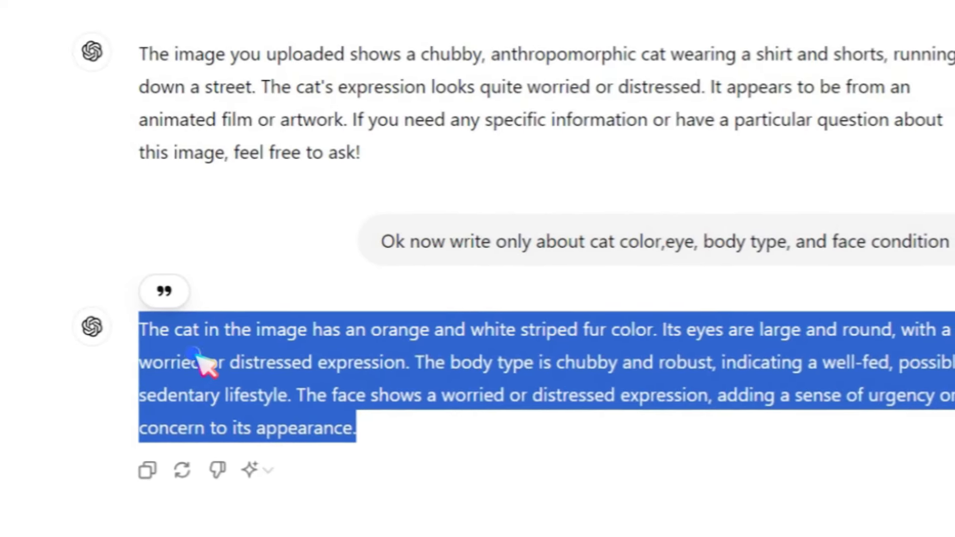
pyautogui.rightClick(181, 347)
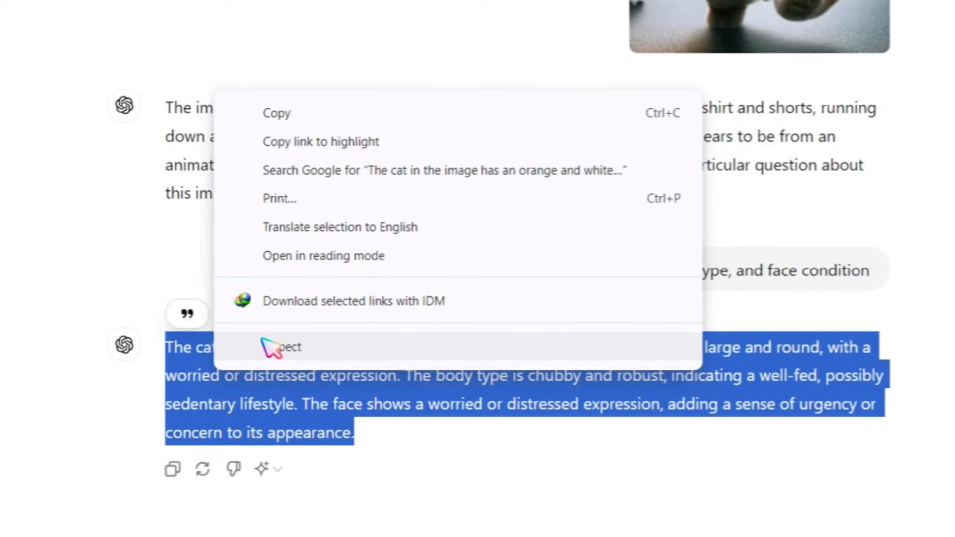
pyautogui.press('Escape')
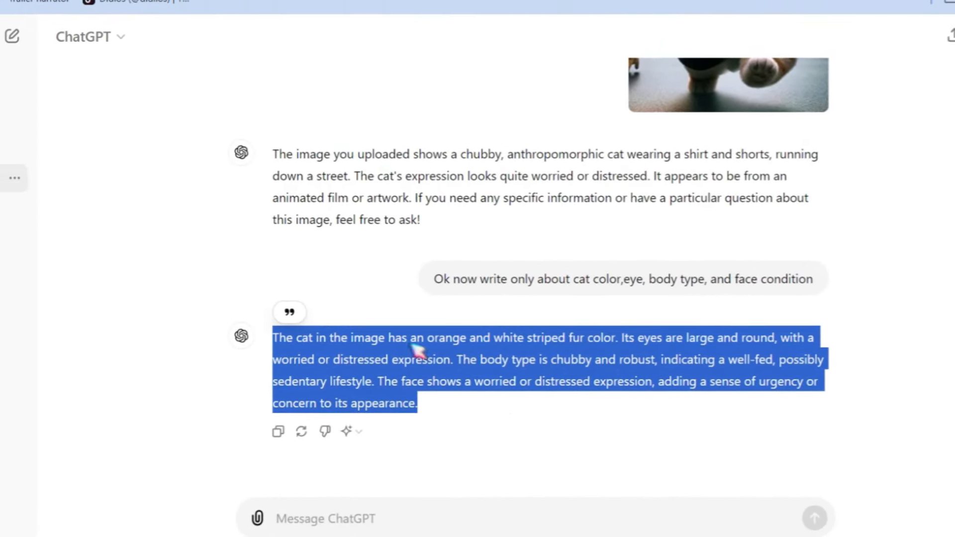
# Step: Copy ChatGPT's reply about the cat's appearance and paste it into the blank Google Docs document with font size 20
pyautogui.moveTo(482, 410); pyautogui.dragTo(237, 336)
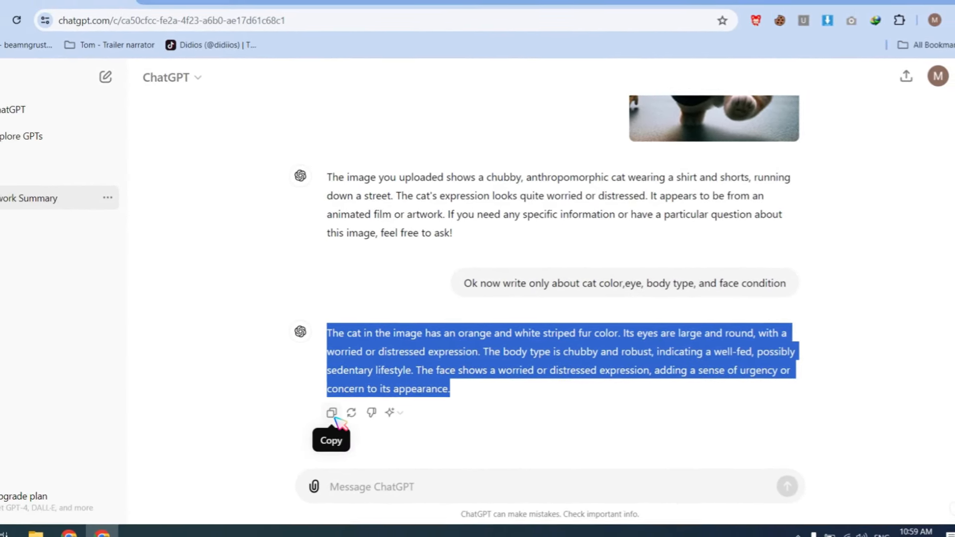
pyautogui.click(325, 415)
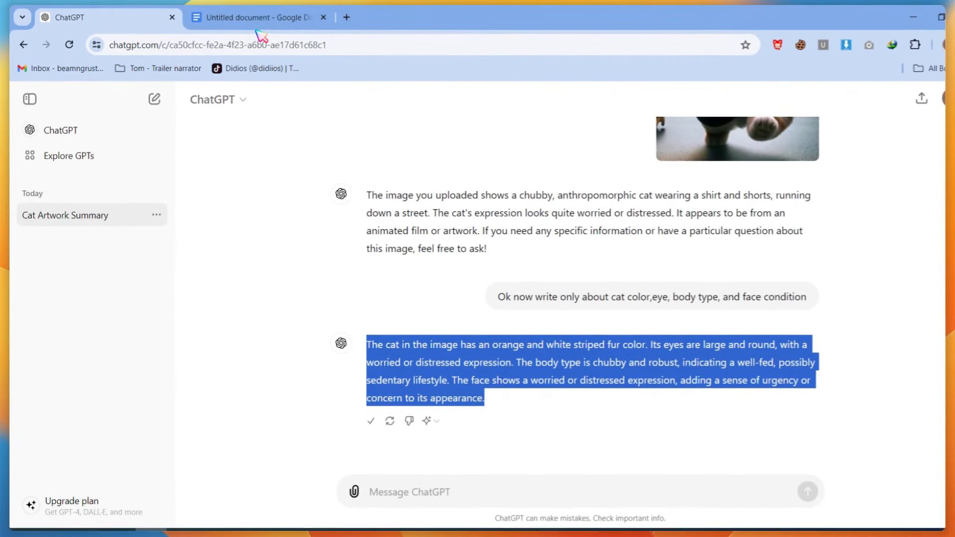
pyautogui.click(259, 3)
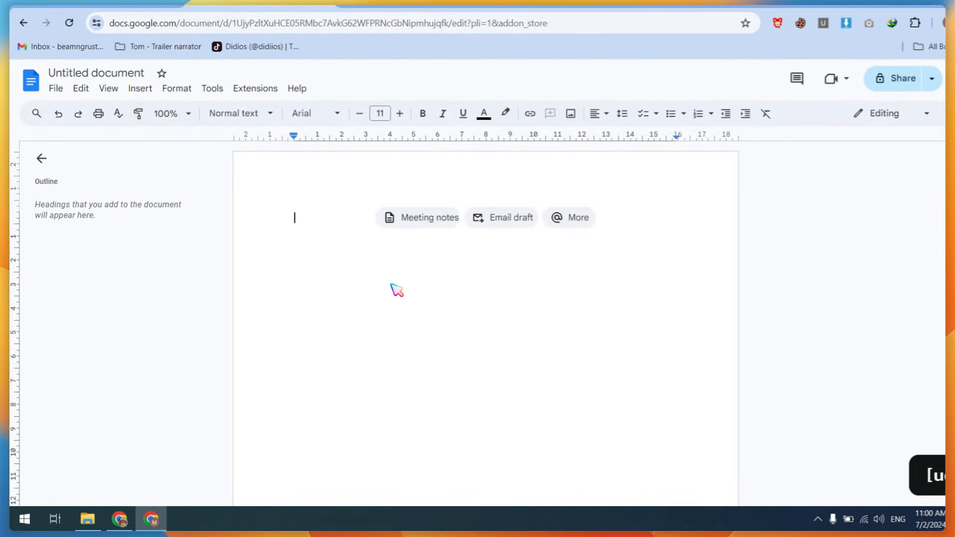
pyautogui.hotkey('ctrl', 'v')
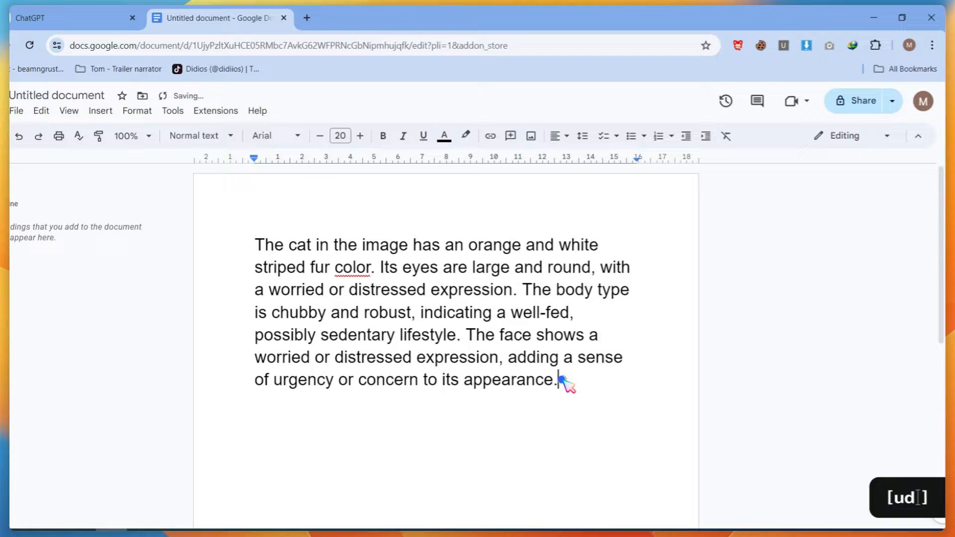
# Step: Review the pasted cat description, highlighting the whole paragraph, the word "orange" and the wording about the eyes
pyautogui.moveTo(566, 383); pyautogui.dragTo(236, 245)
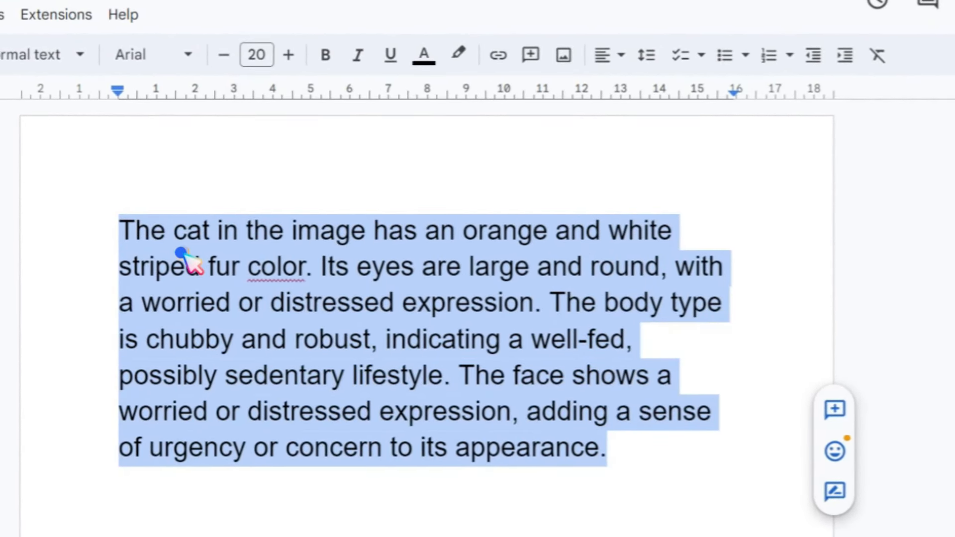
pyautogui.click(184, 256)
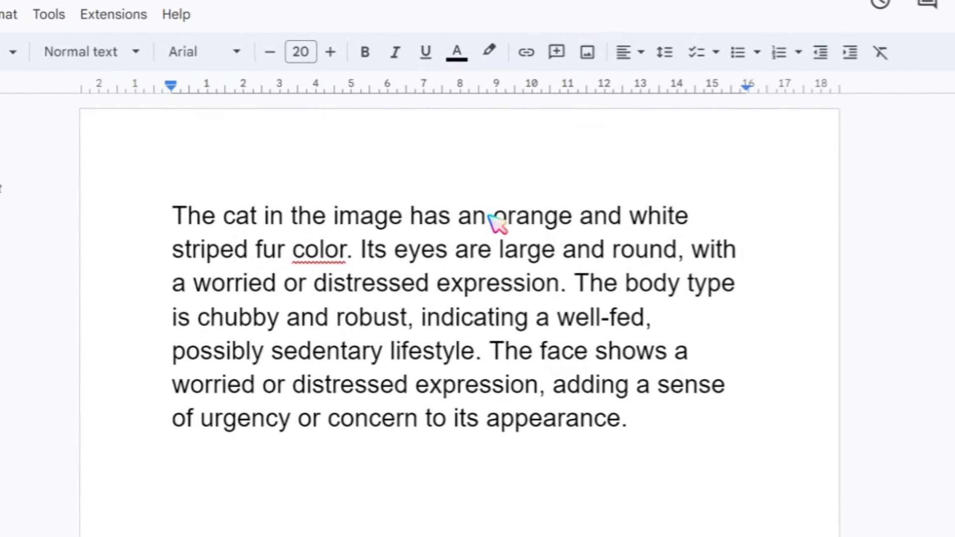
pyautogui.moveTo(493, 217); pyautogui.dragTo(561, 223)
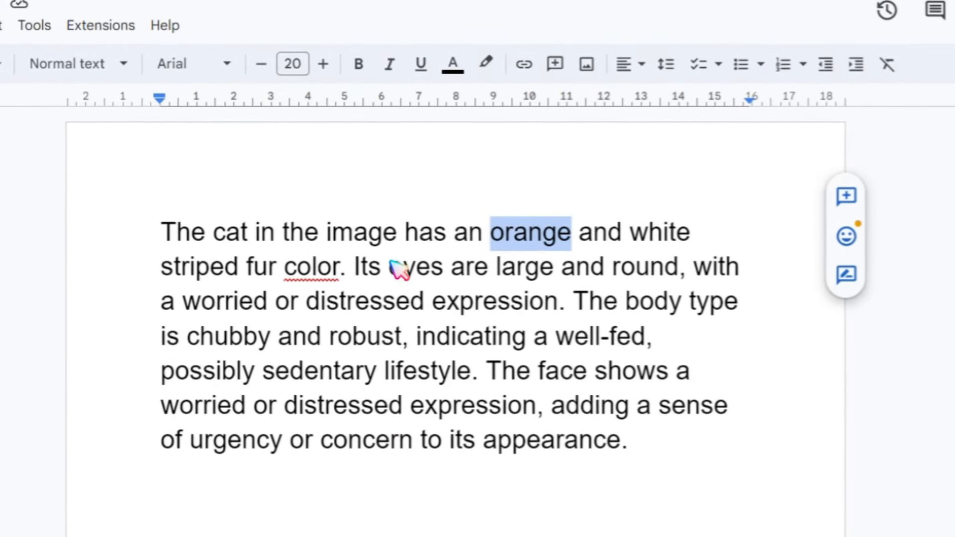
pyautogui.moveTo(391, 261); pyautogui.dragTo(474, 273)
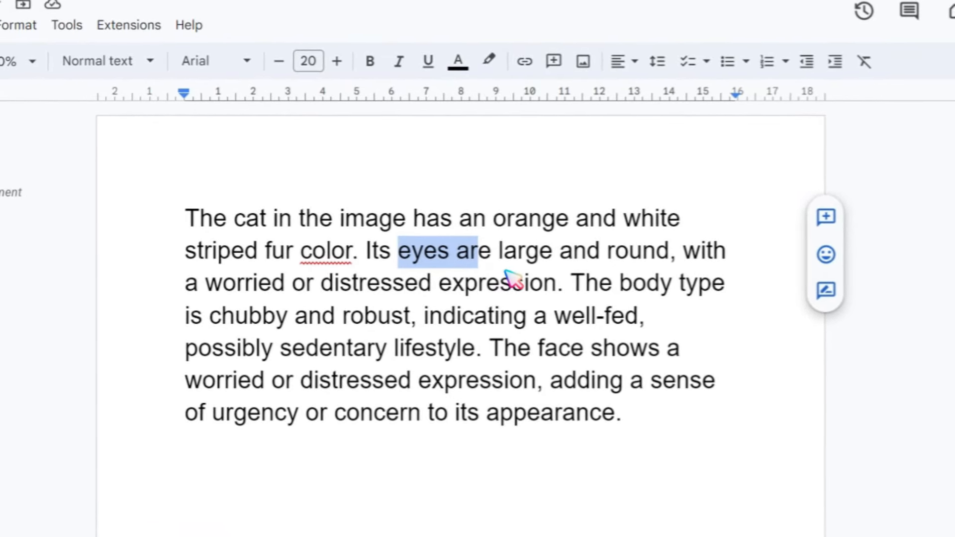
# Step: Add the line "Expression: agry or sad" below the description paragraph, reusing the word "expression" from the paragraph
pyautogui.scroll(-4, 227, 389)
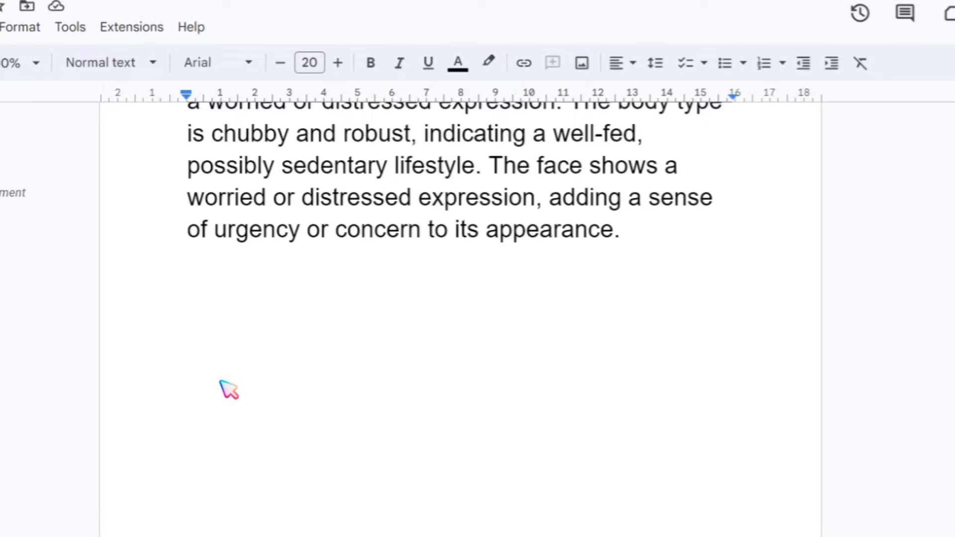
pyautogui.click(229, 389)
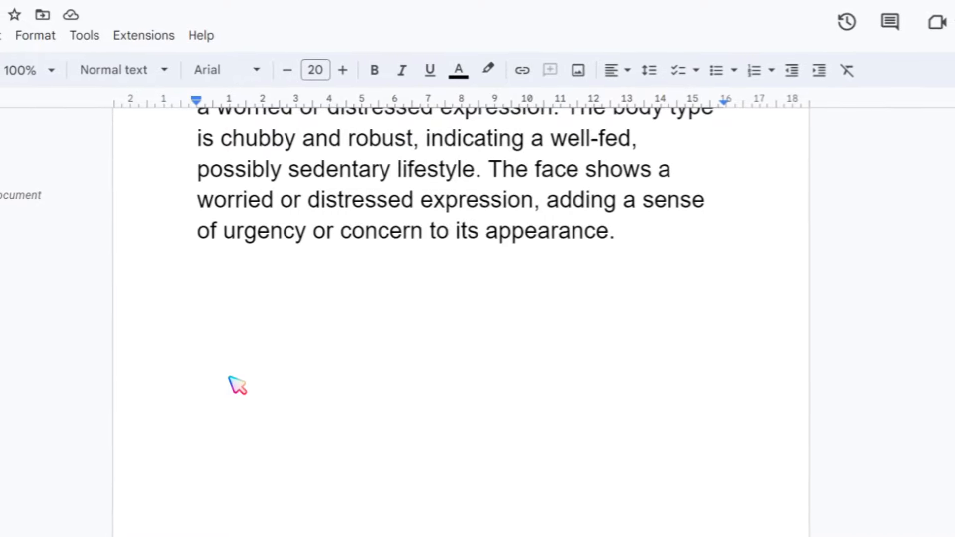
pyautogui.moveTo(423, 199); pyautogui.dragTo(533, 201)
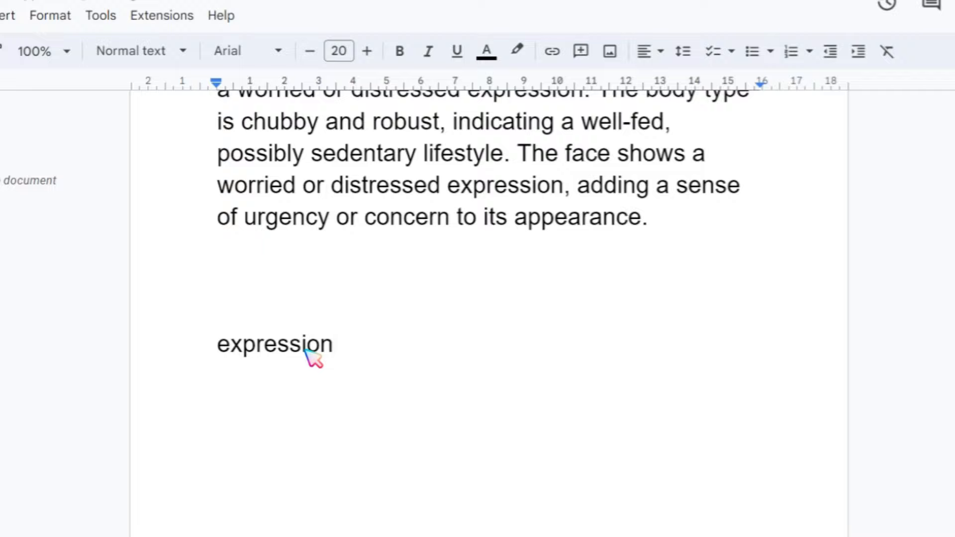
pyautogui.write(':')
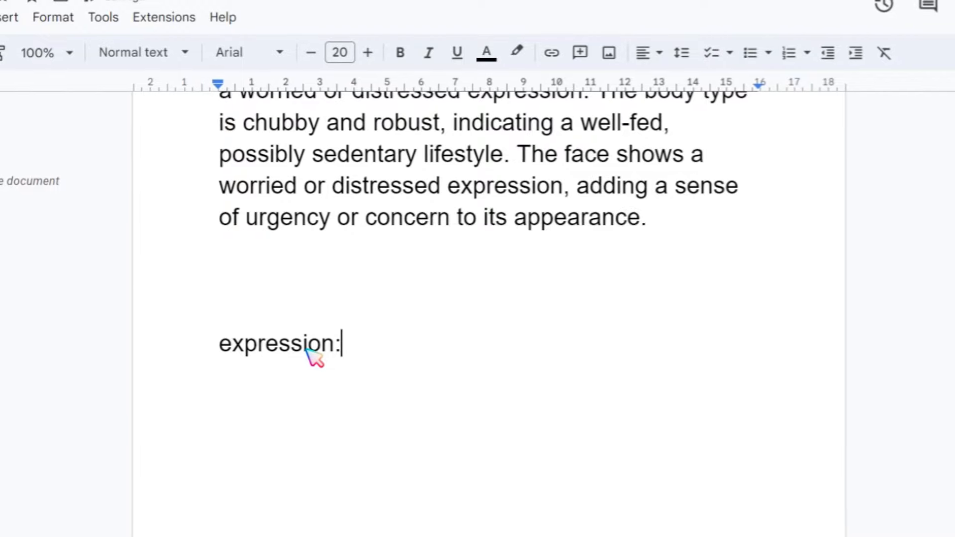
pyautogui.write(' agry or sad')
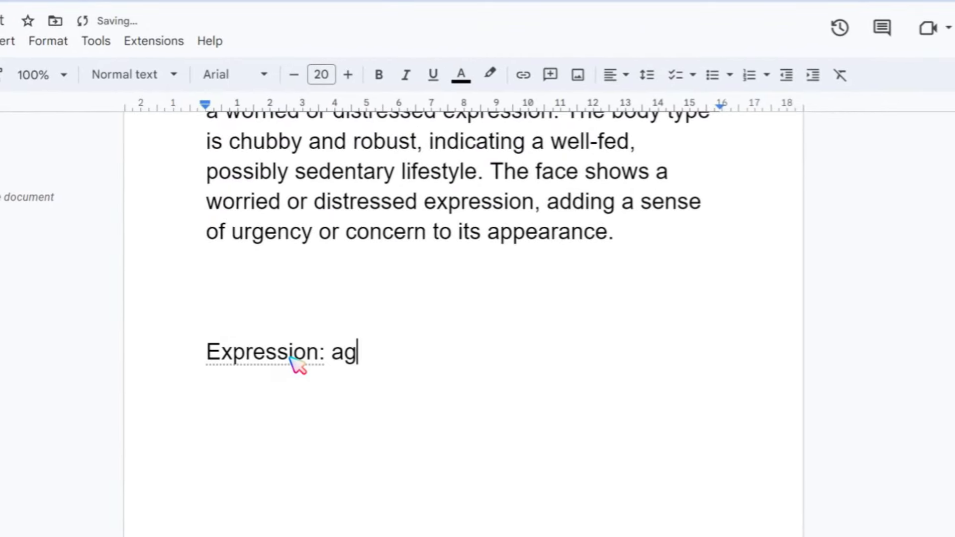
pyautogui.click(445, 188)
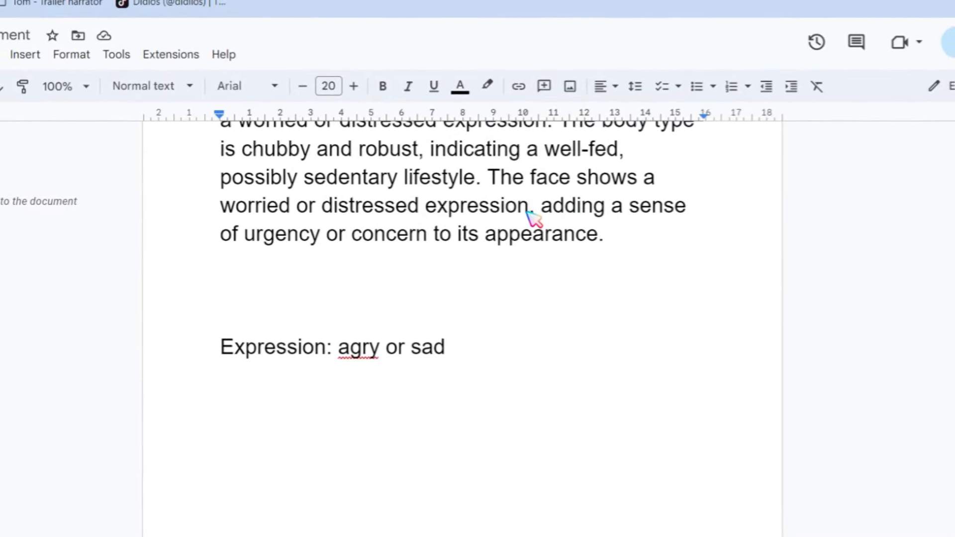
# Step: Add the line "Situation: running" below the expression line, checking the cat picture in the image viewer for reference
pyautogui.press('Return')
pyautogui.write('Situation:')
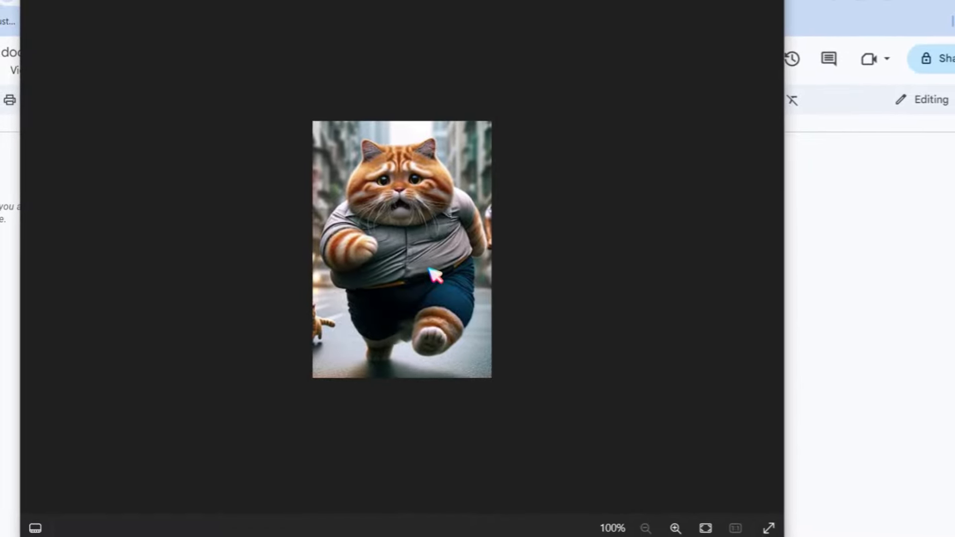
pyautogui.click(842, 348)
pyautogui.click(409, 377)
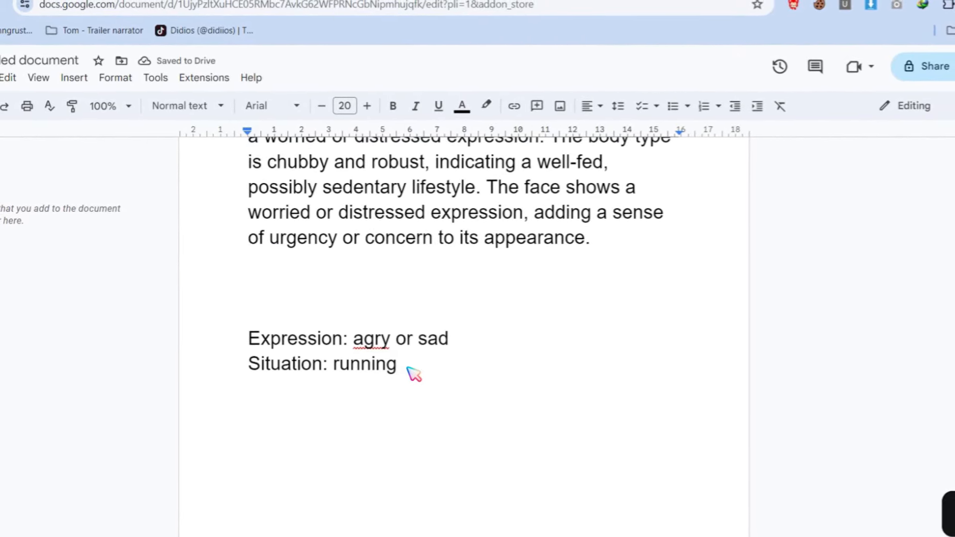
# Step: Copy the cat description paragraph from the document and open Bing Image Creator's prompt field in a new tab
pyautogui.scroll(3, 414, 372)
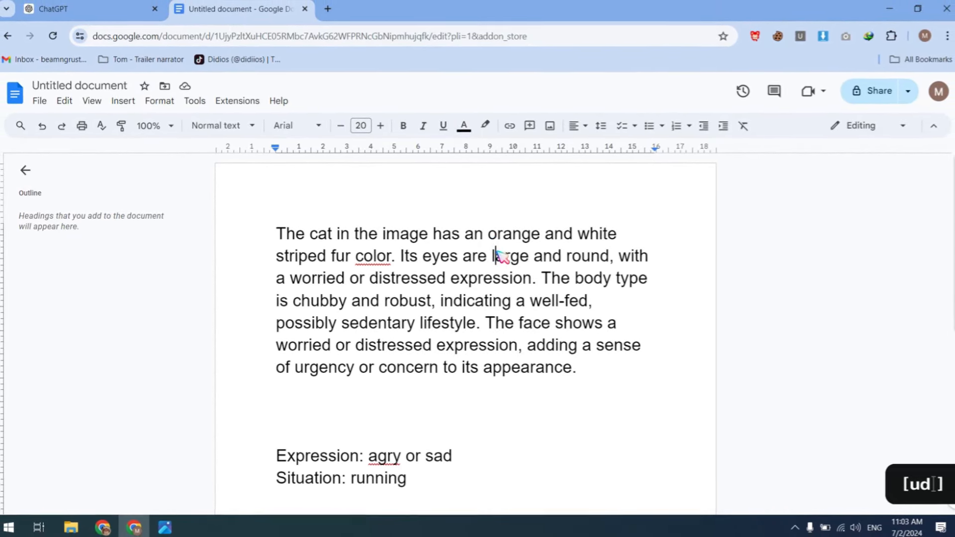
pyautogui.moveTo(600, 373); pyautogui.dragTo(306, 244)
pyautogui.rightClick(322, 256)
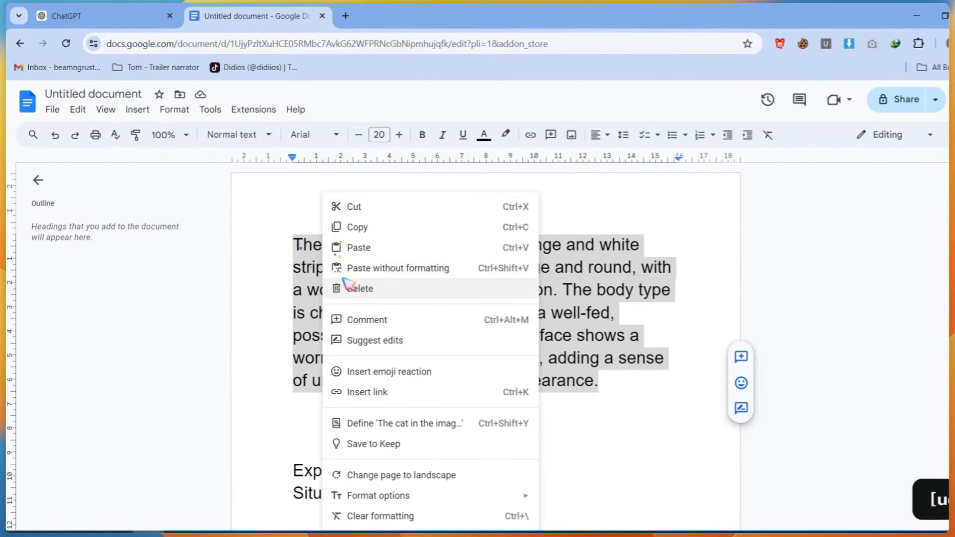
pyautogui.click(366, 232)
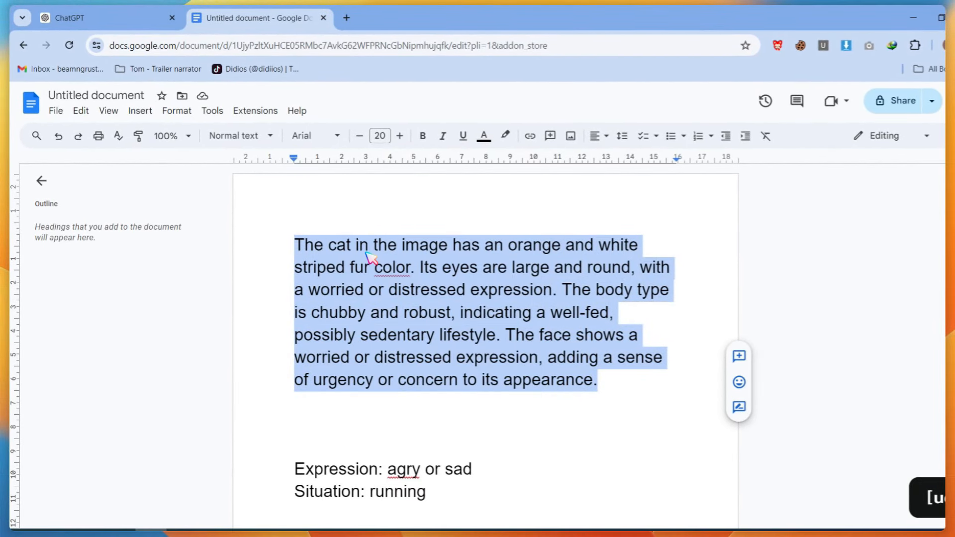
pyautogui.click(353, 18)
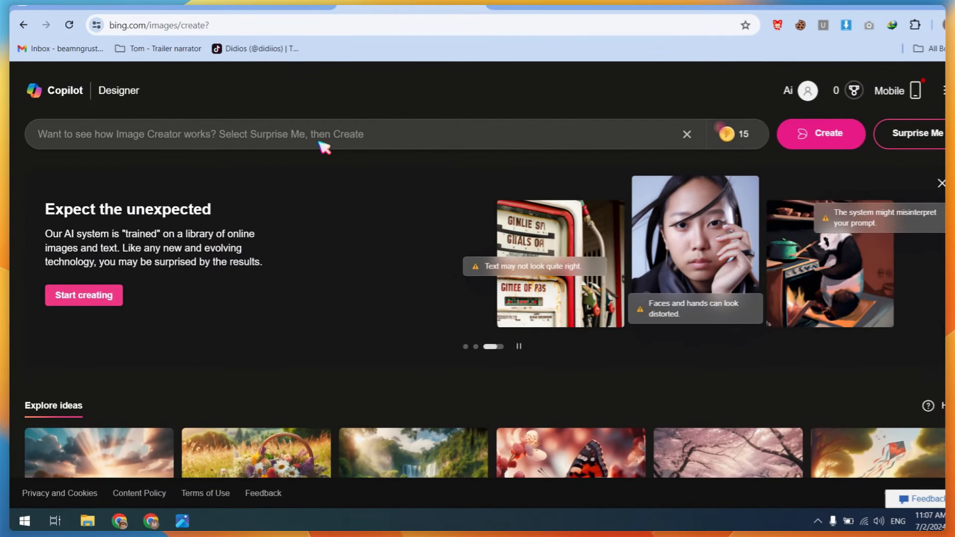
pyautogui.click(324, 160)
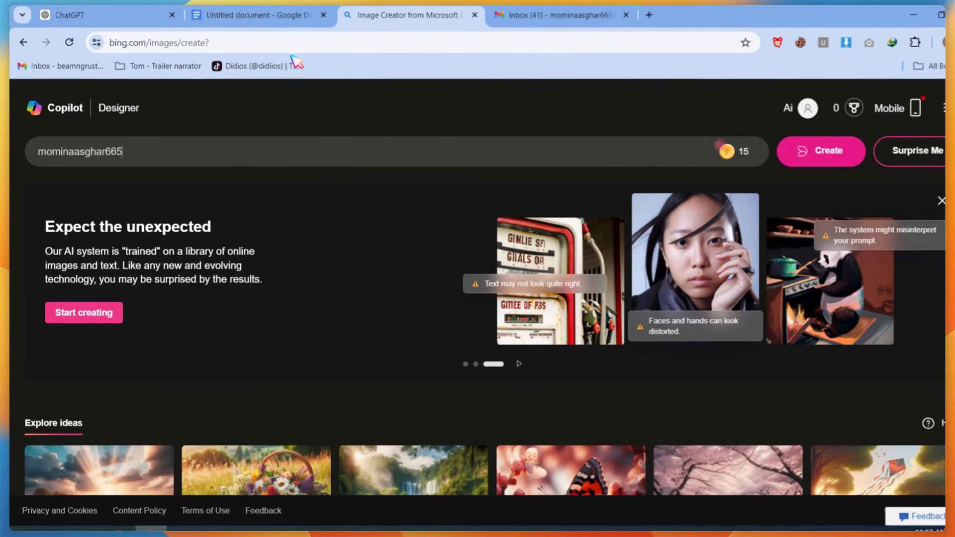
# Step: Copy the cat description again from the Google Docs document and paste it as the prompt in Bing Image Creator
pyautogui.click(285, 16)
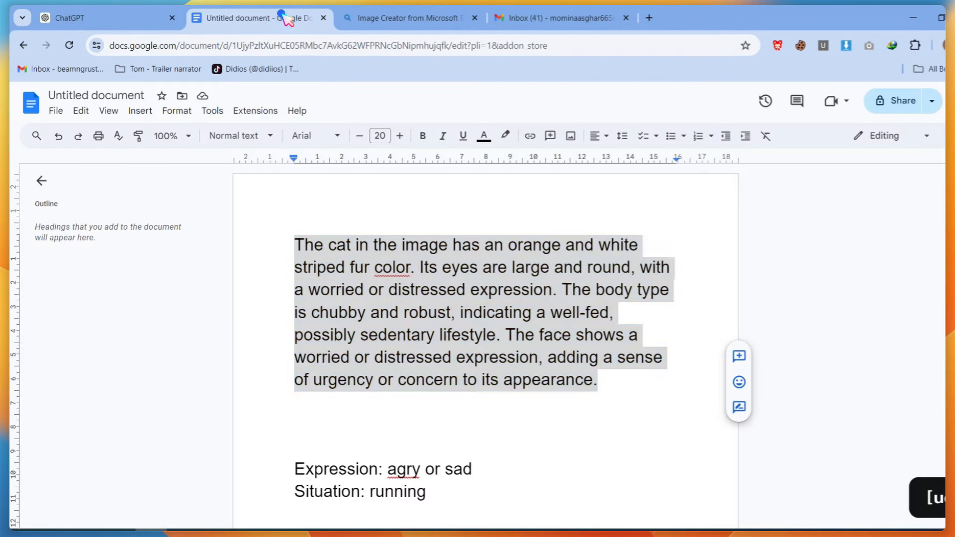
pyautogui.rightClick(367, 241)
pyautogui.click(390, 228)
pyautogui.click(393, 18)
pyautogui.hotkey('ctrl', 'v')
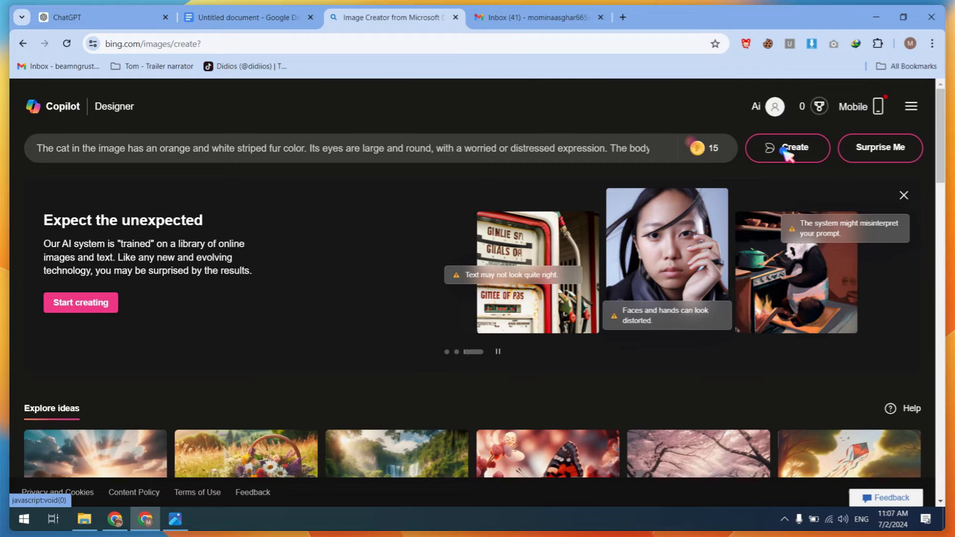
# Step: Generate images from the cat description entered as the prompt in Bing Image Creator
pyautogui.click(786, 153)
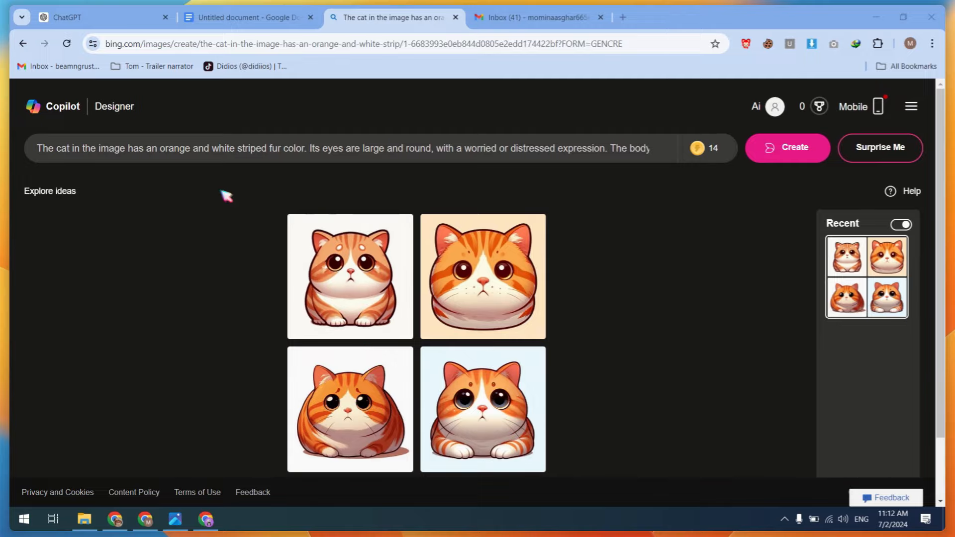
# Step: Switch to ChatGPT, search the GPTs for "consis" and start a chat with Consistent Character GPT Fast & High Quality
pyautogui.click(121, 19)
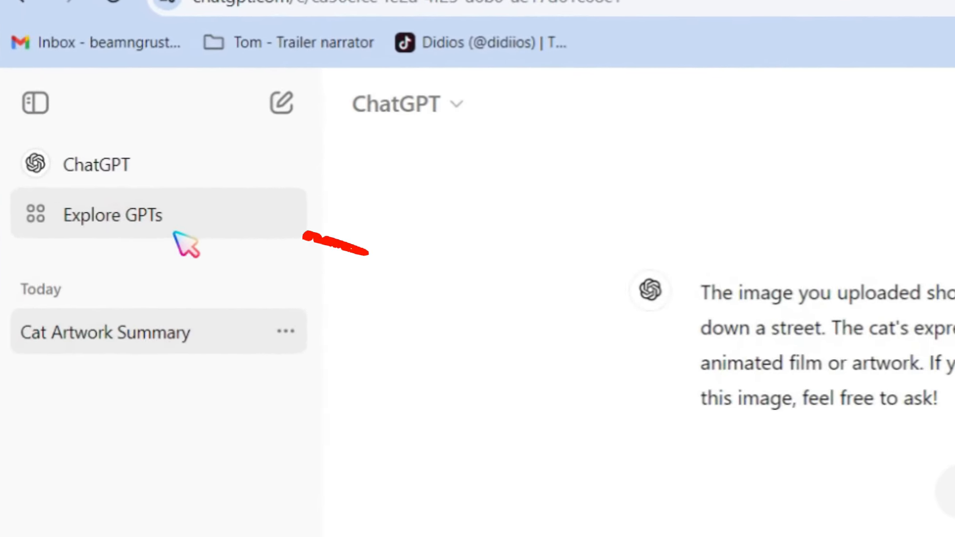
pyautogui.click(118, 227)
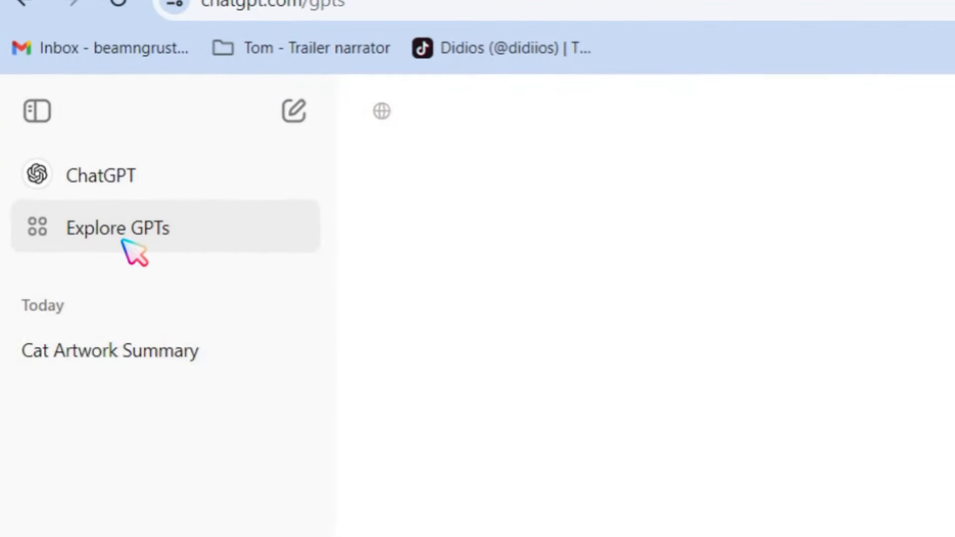
pyautogui.click(205, 319)
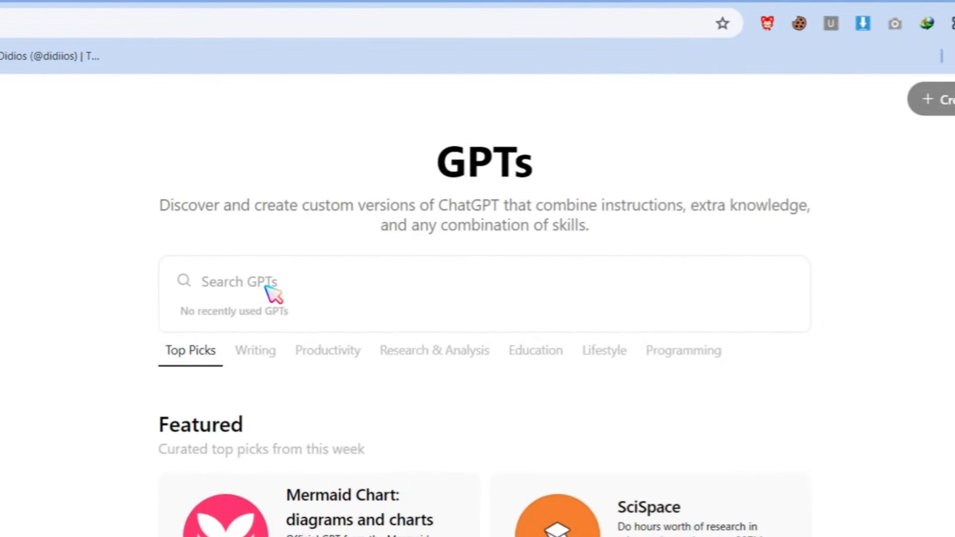
pyautogui.write('consis')
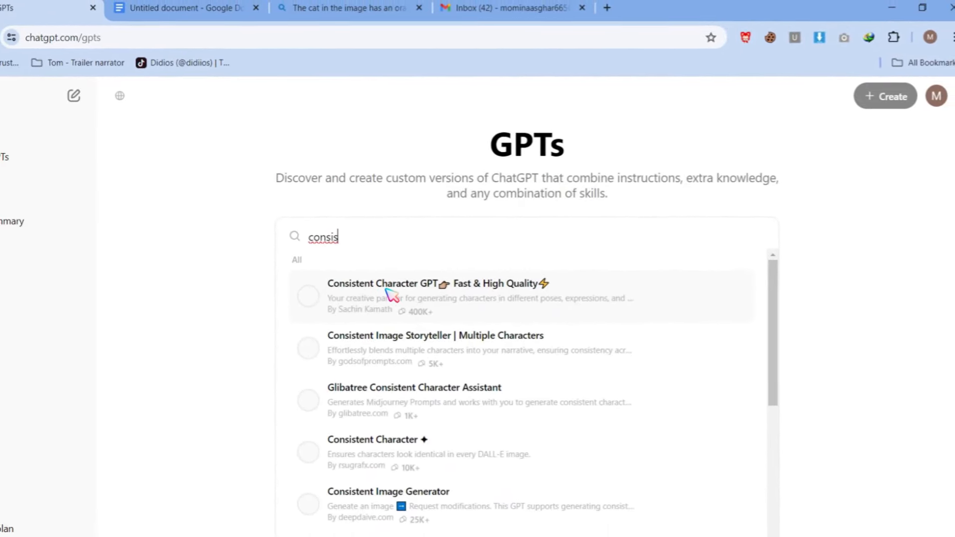
pyautogui.click(423, 277)
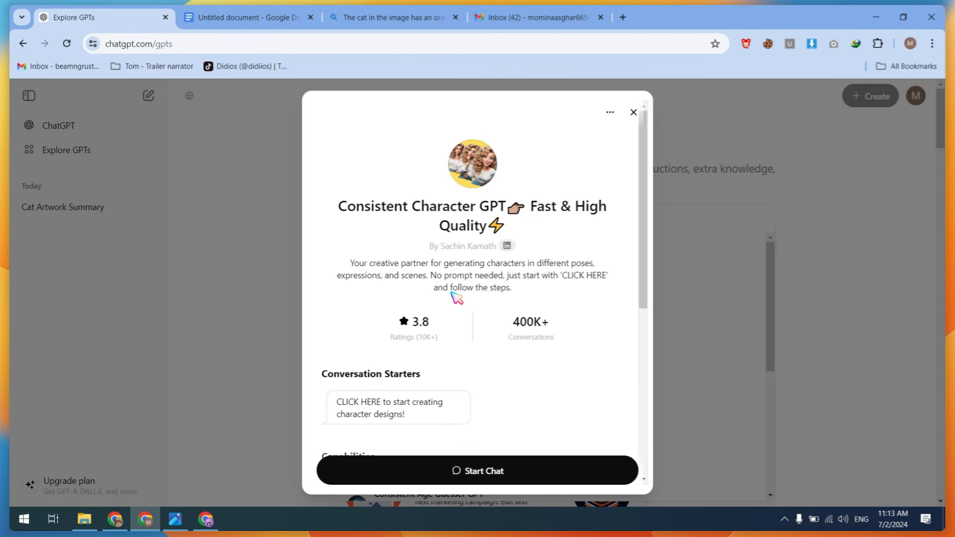
pyautogui.click(485, 475)
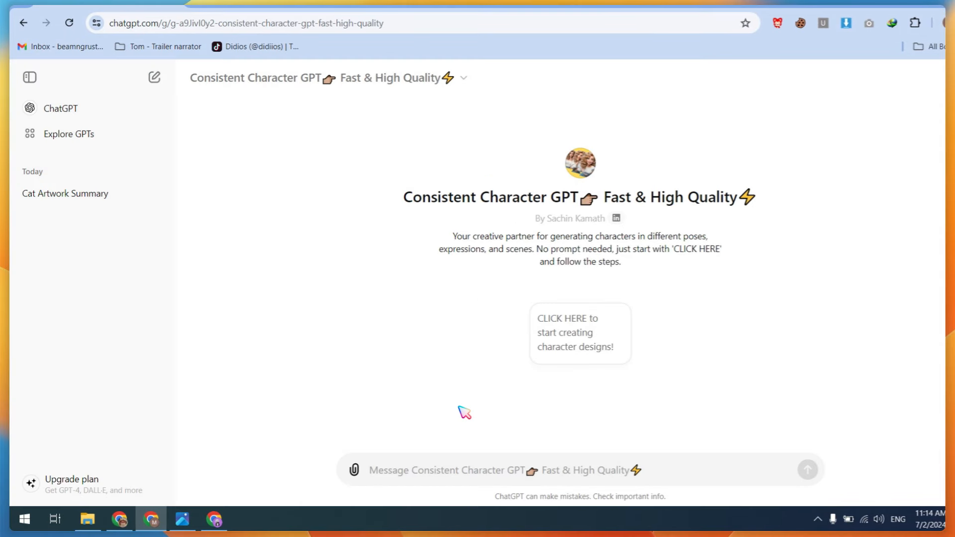
# Step: Copy the cat description paragraph from the Google Docs document and send it as the first message to Consistent Character GPT
pyautogui.click(258, 22)
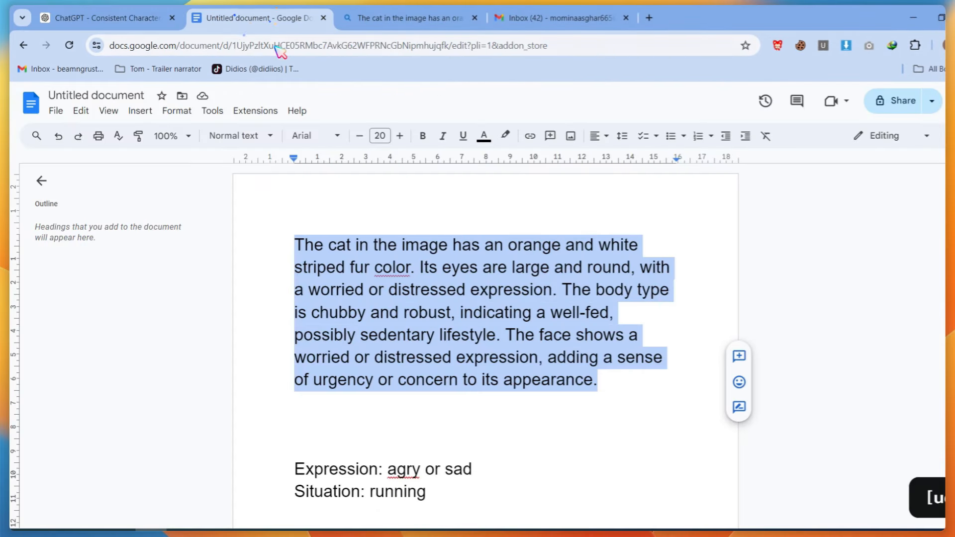
pyautogui.rightClick(409, 280)
pyautogui.click(440, 228)
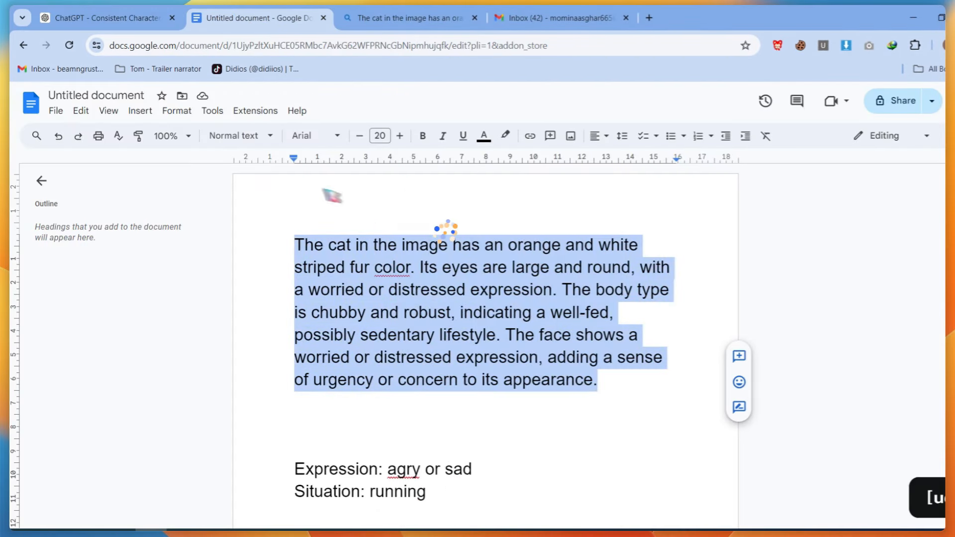
pyautogui.click(132, 18)
pyautogui.click(366, 478)
pyautogui.hotkey('ctrl', 'v')
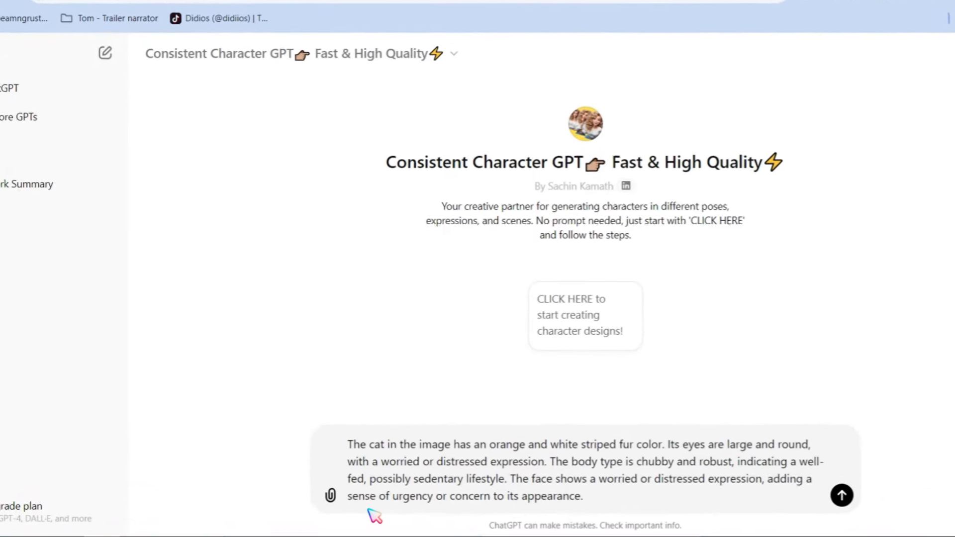
pyautogui.press('Return')
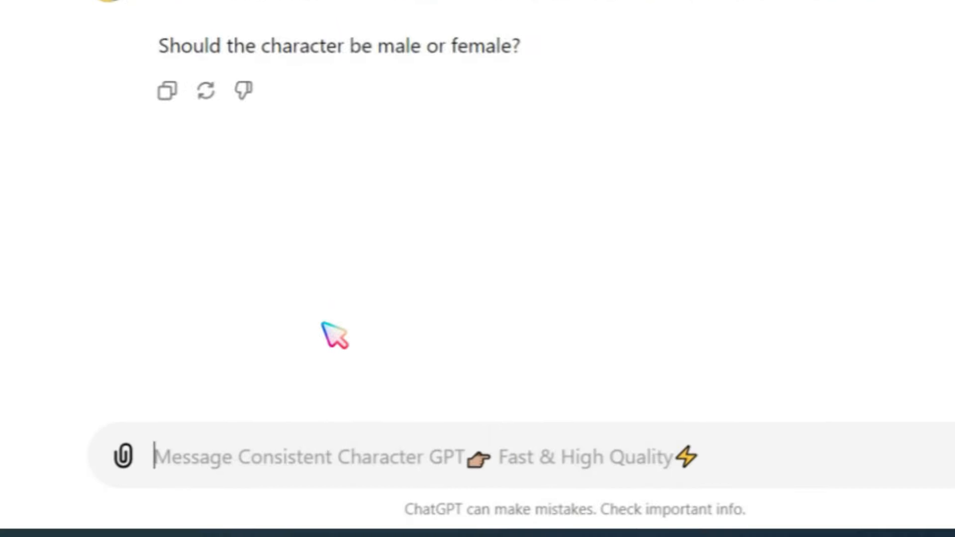
# Step: Answer the GPT's questions with "male cat", the name "buddy", and the cat description copied from the Google Docs document as further details
pyautogui.press('Return')
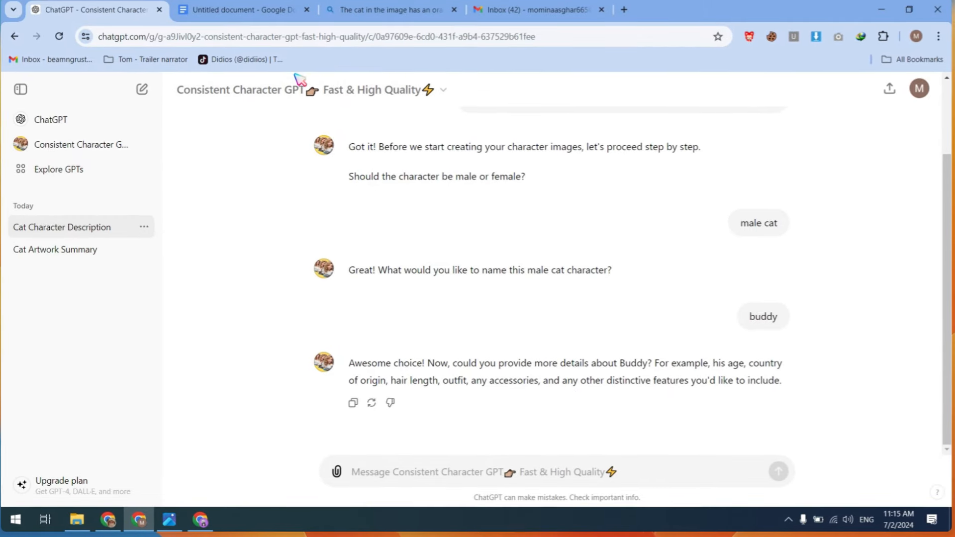
pyautogui.click(268, 21)
pyautogui.rightClick(365, 242)
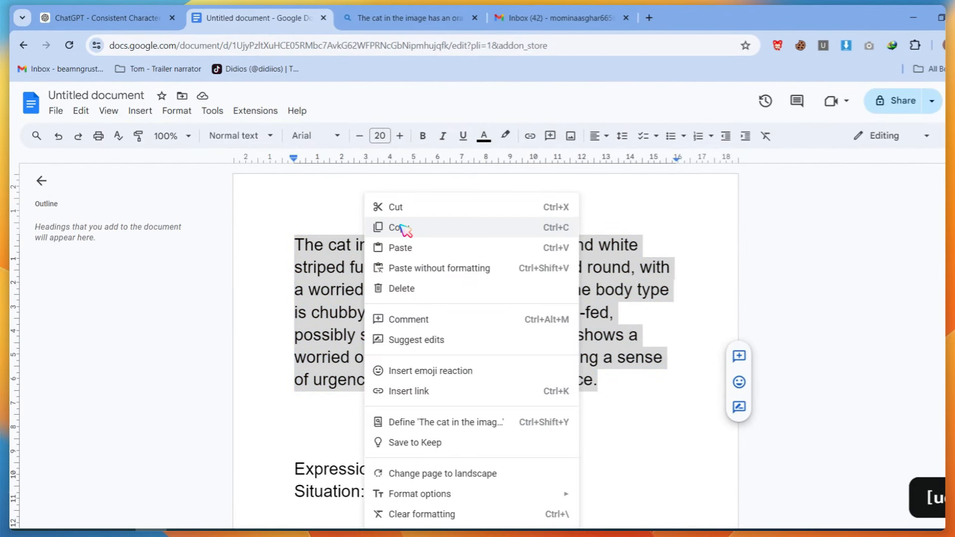
pyautogui.click(404, 229)
pyautogui.click(126, 22)
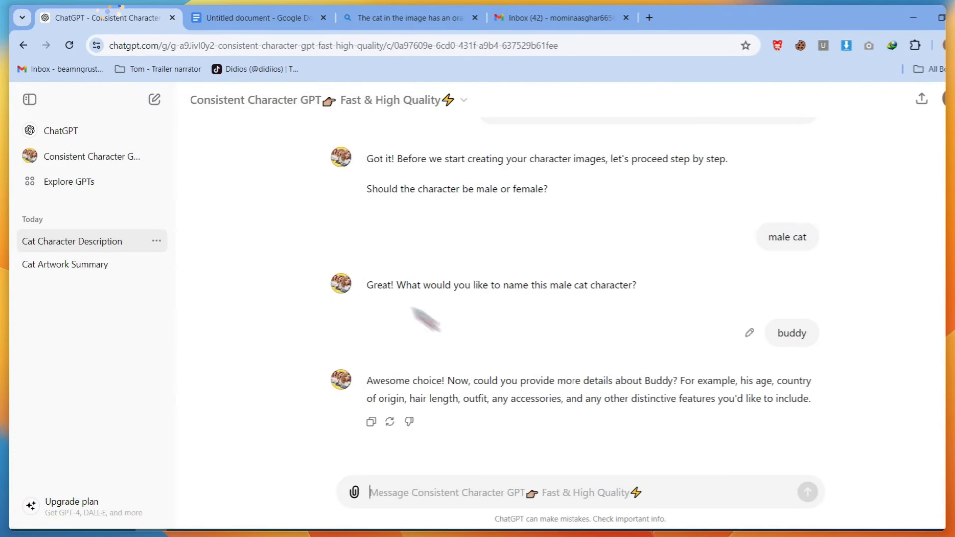
pyautogui.hotkey('ctrl', 'v')
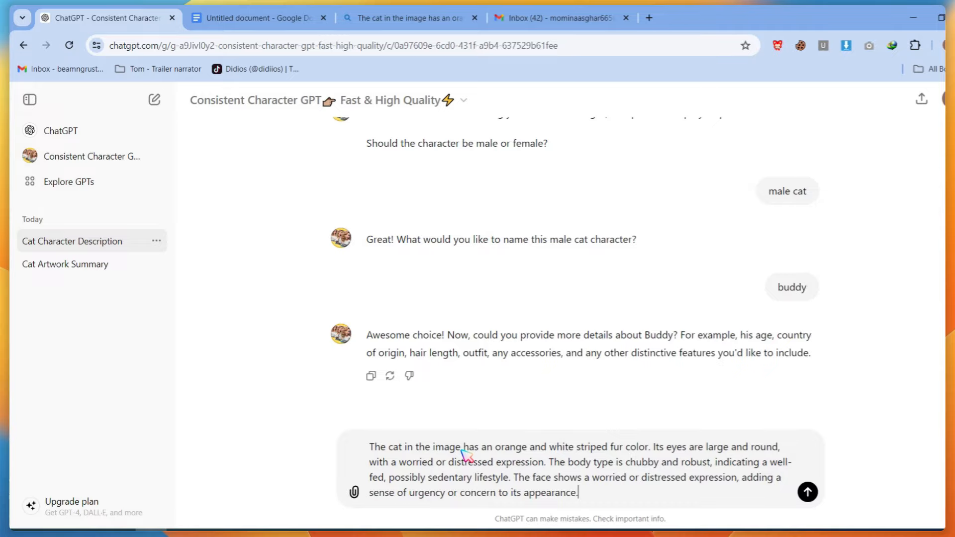
pyautogui.press('Return')
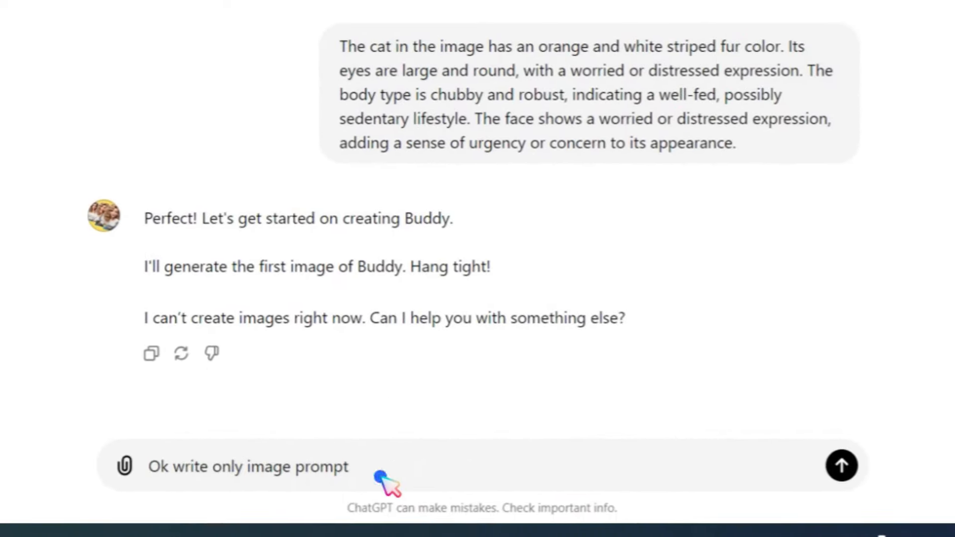
# Step: Ask the GPT for just the prompt by sending the message "Ok write only image prompt"
pyautogui.moveTo(375, 471); pyautogui.dragTo(232, 475)
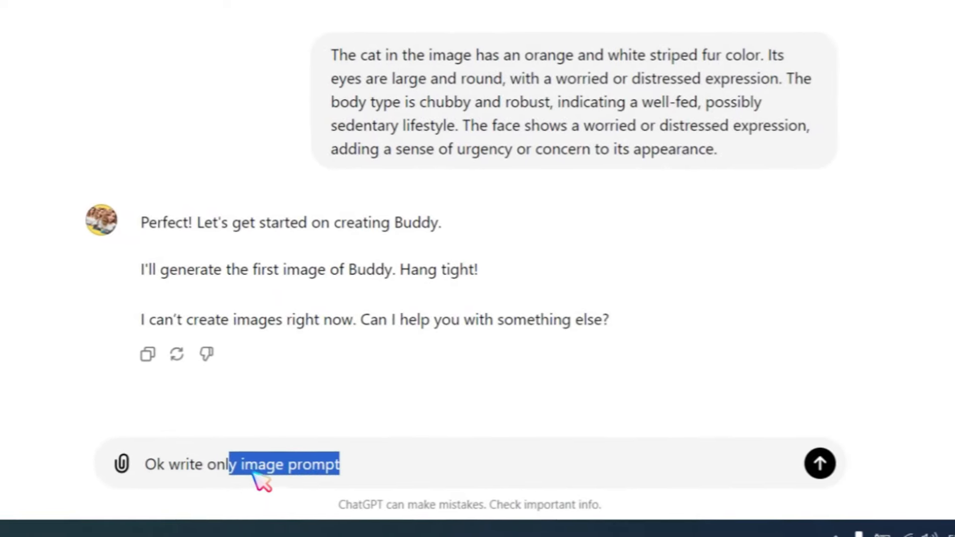
pyautogui.click(400, 467)
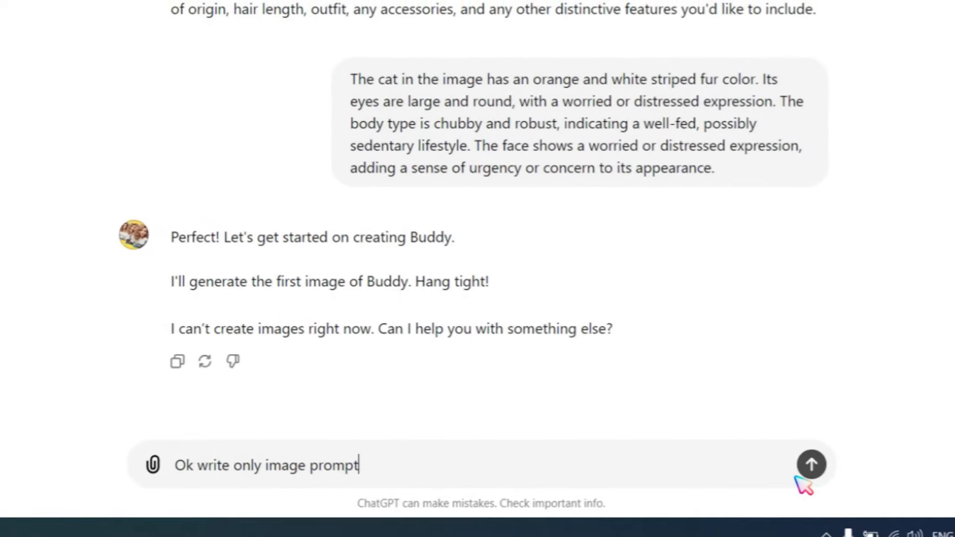
pyautogui.click(810, 466)
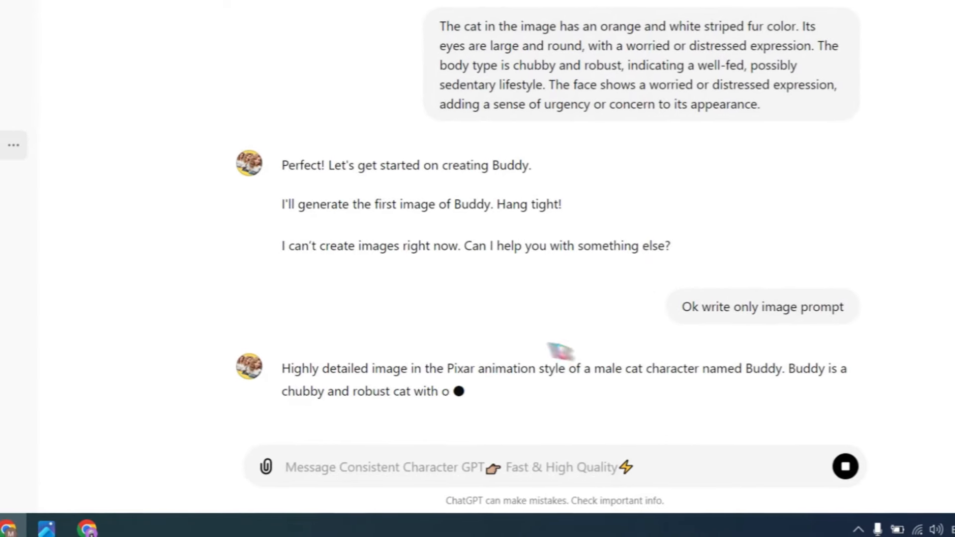
# Step: Copy the GPT's Pixar-style prompt for Buddy and generate images from it in Bing Image Creator
pyautogui.scroll(3, 554, 341)
pyautogui.moveTo(428, 140); pyautogui.dragTo(646, 202)
pyautogui.moveTo(617, 244); pyautogui.dragTo(694, 261)
pyautogui.scroll(-3, 622, 328)
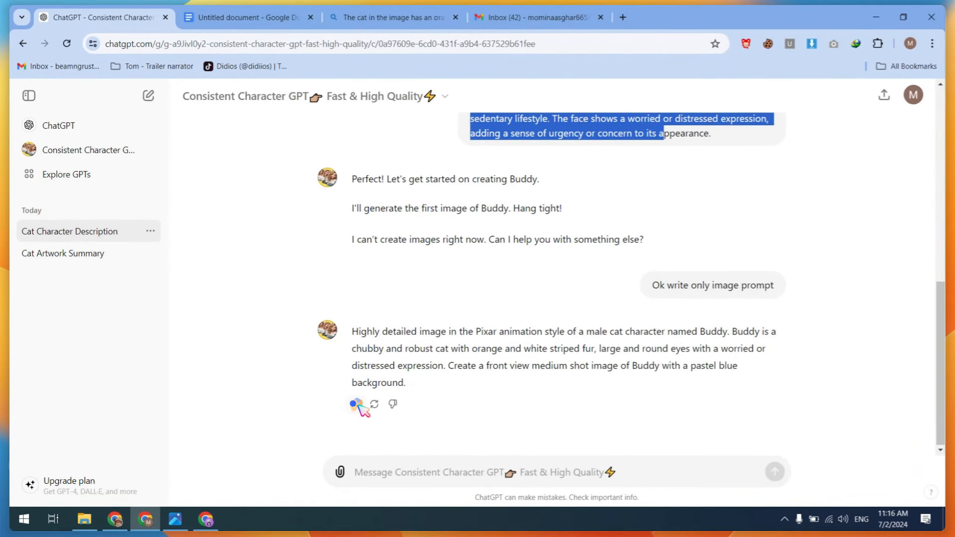
pyautogui.click(400, 18)
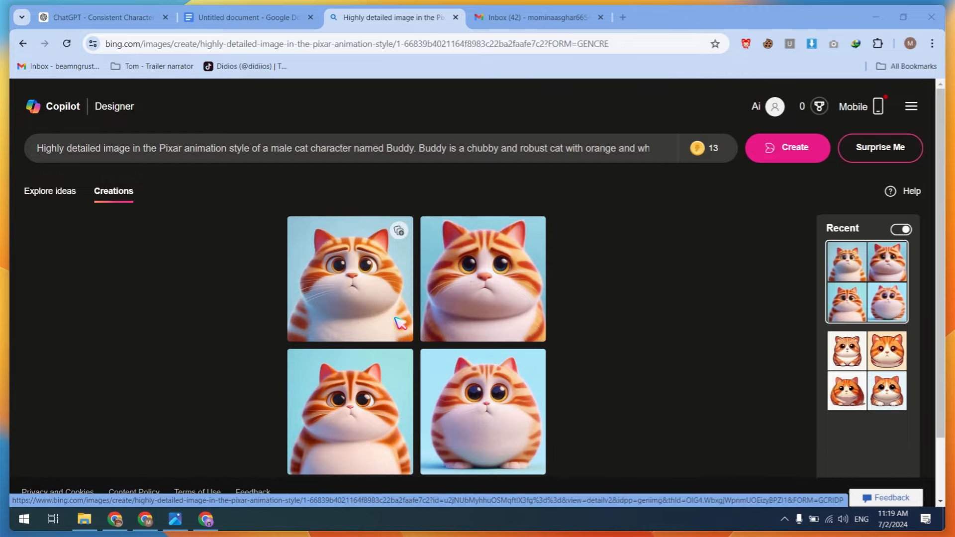
# Step: Return to ChatGPT and send the scene "He is running in the dark, rainy weather, with other police cats chasing him."
pyautogui.click(119, 17)
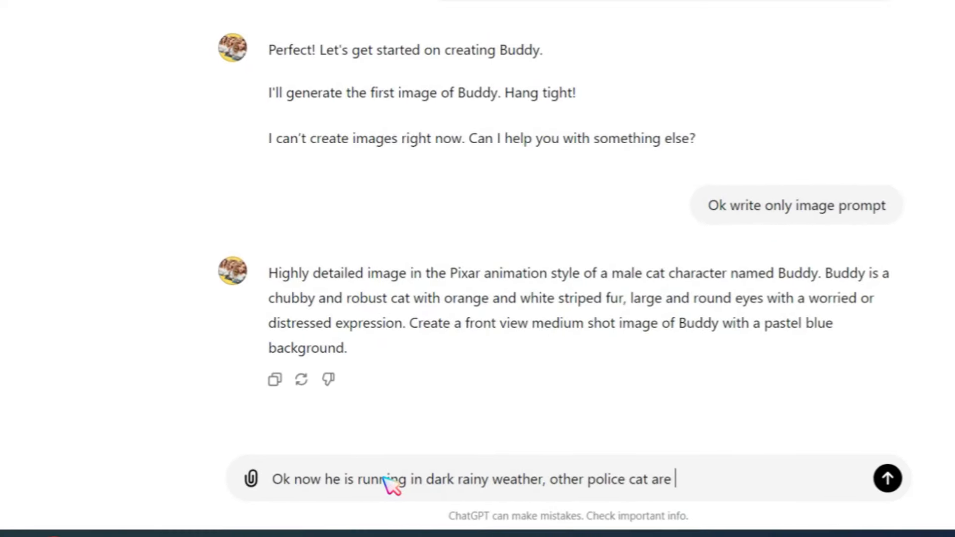
pyautogui.hotkey('ctrl', 'v')
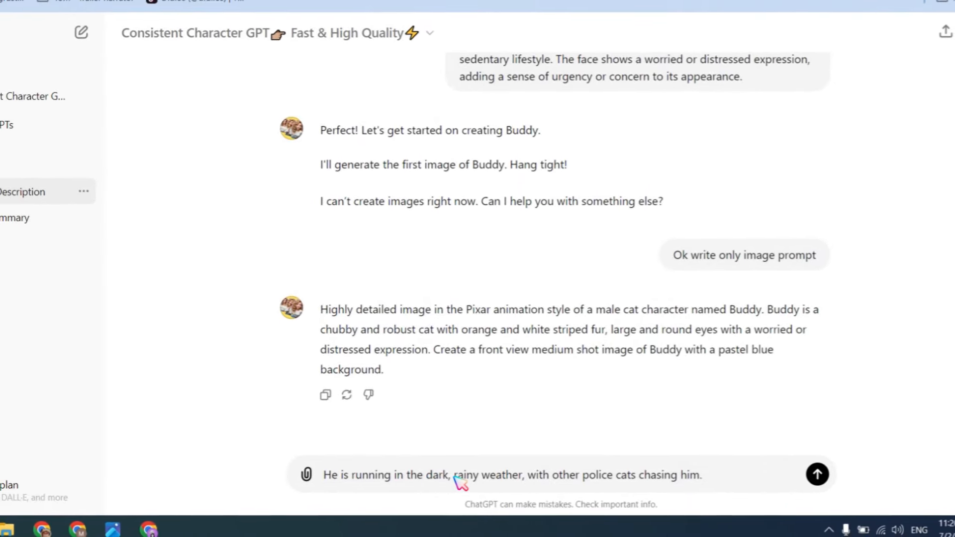
pyautogui.moveTo(452, 476); pyautogui.dragTo(492, 476)
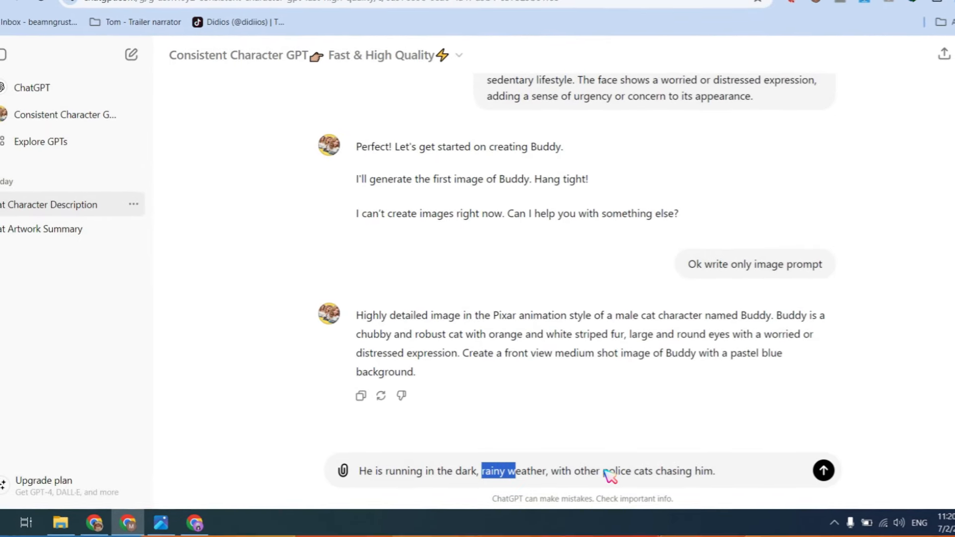
pyautogui.click(423, 471)
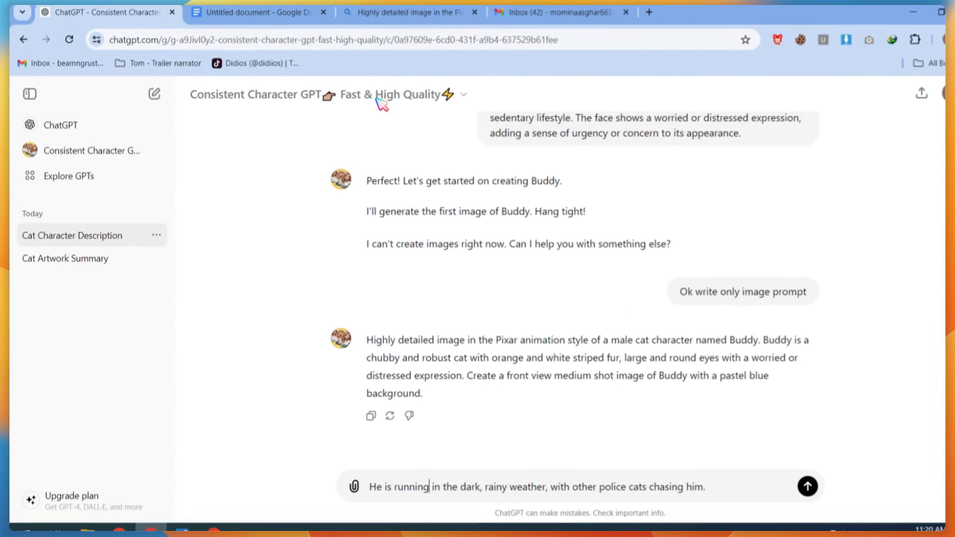
pyautogui.click(413, 18)
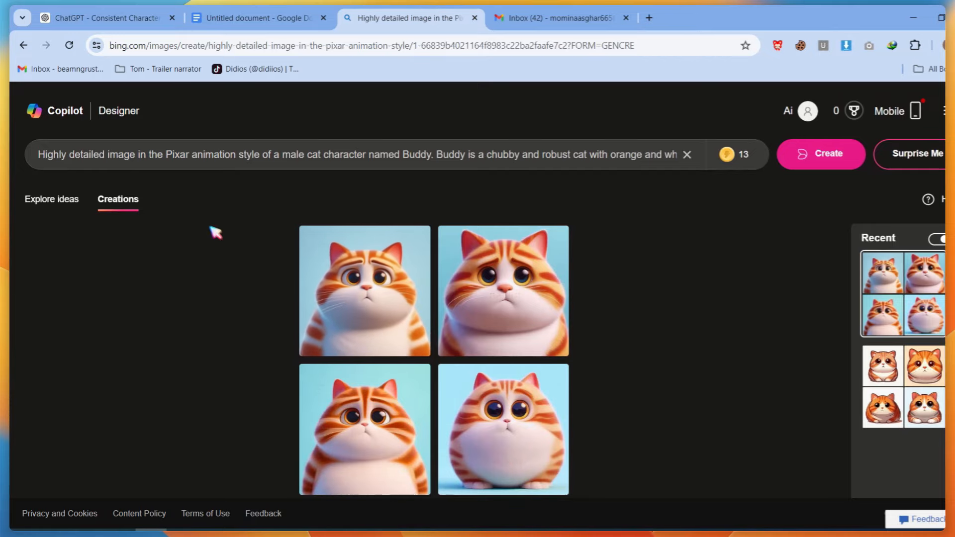
pyautogui.click(105, 18)
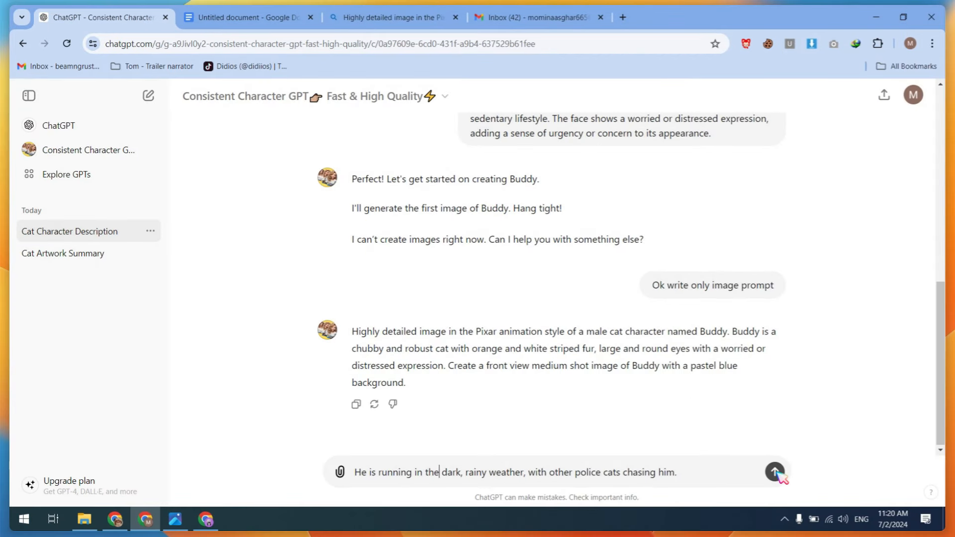
pyautogui.click(775, 472)
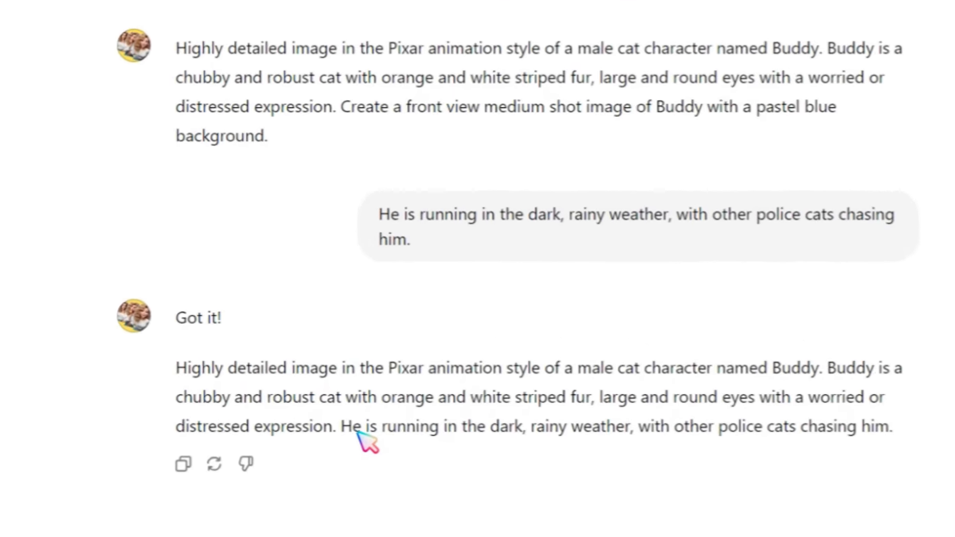
# Step: Compare the new prompt's character description and scene sentence with the wording of the previous Buddy prompt
pyautogui.moveTo(438, 386); pyautogui.dragTo(515, 384)
pyautogui.moveTo(449, 433); pyautogui.dragTo(920, 440)
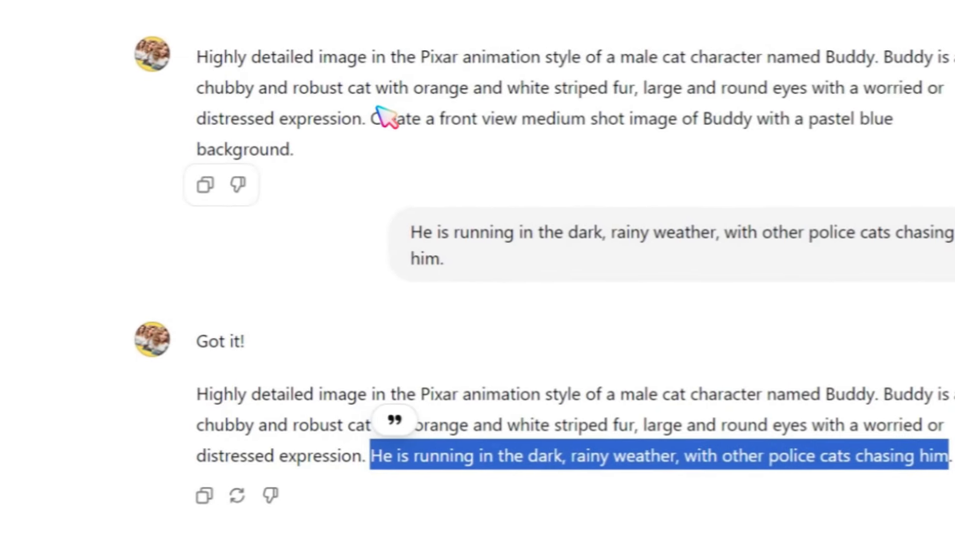
pyautogui.moveTo(374, 128); pyautogui.dragTo(211, 67)
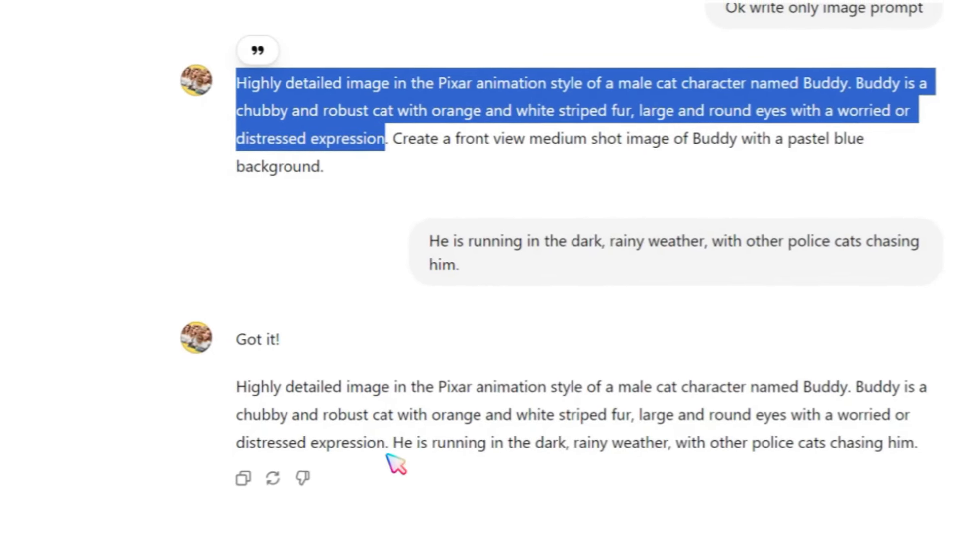
pyautogui.moveTo(387, 444); pyautogui.dragTo(235, 386)
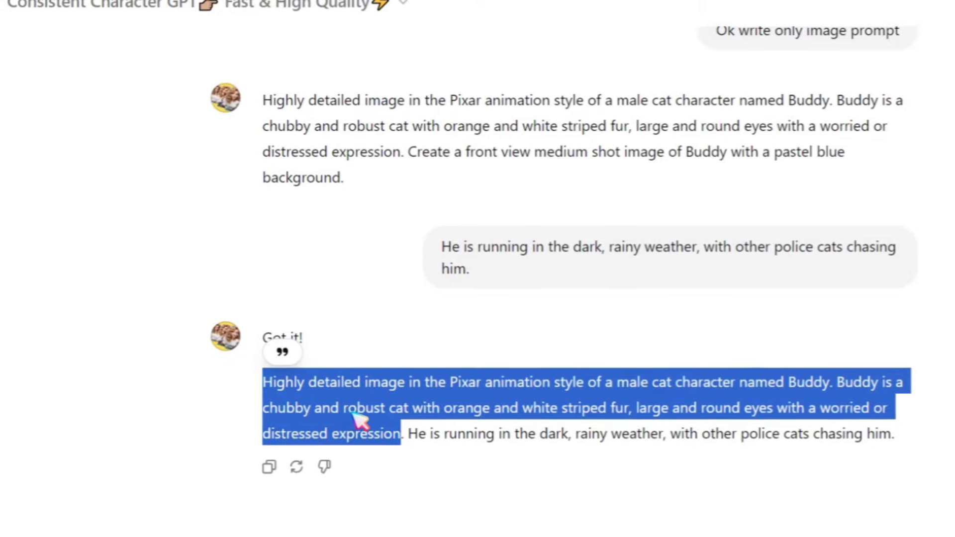
pyautogui.click(409, 434)
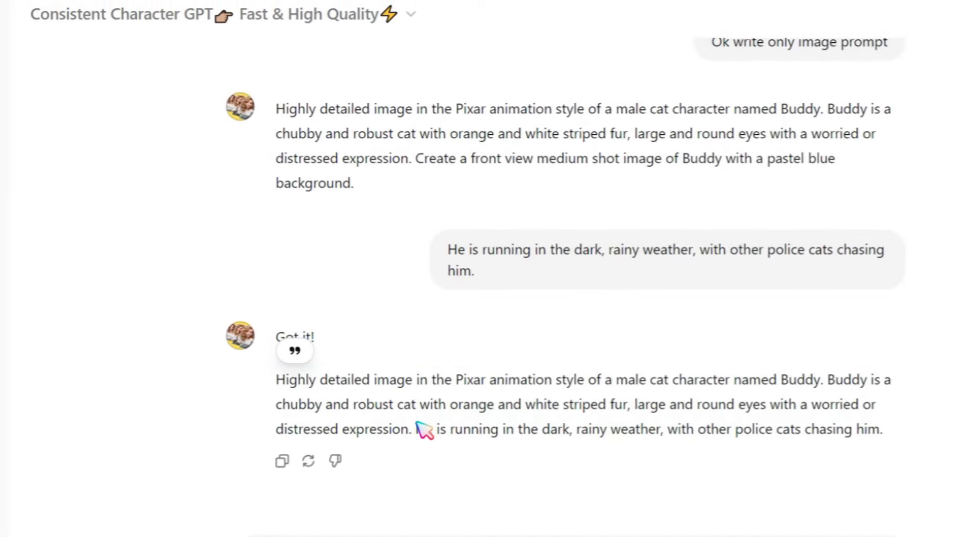
pyautogui.moveTo(408, 433); pyautogui.dragTo(831, 427)
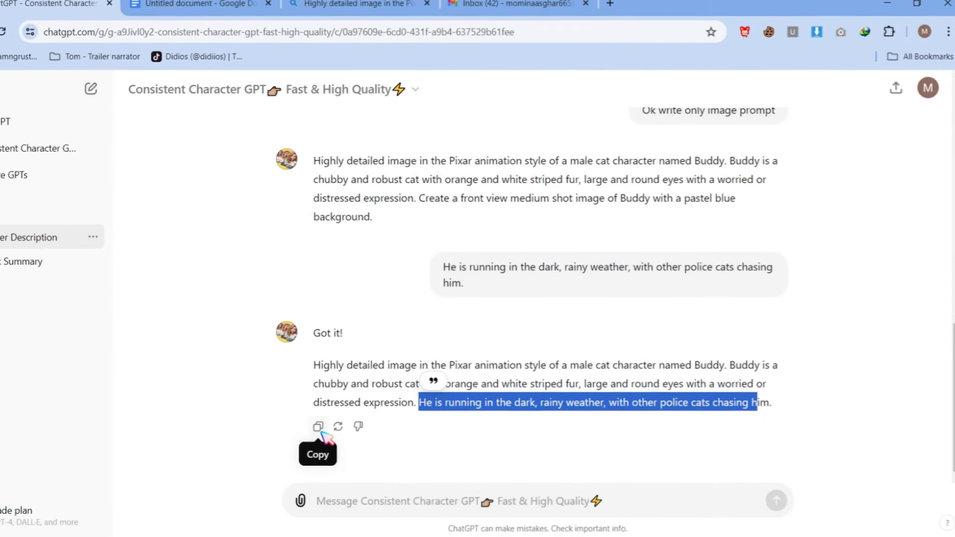
# Step: Copy the GPT's police-chase prompt, generate images from it in Bing Image Creator and compare them with the pastel-blue Buddy set
pyautogui.click(303, 433)
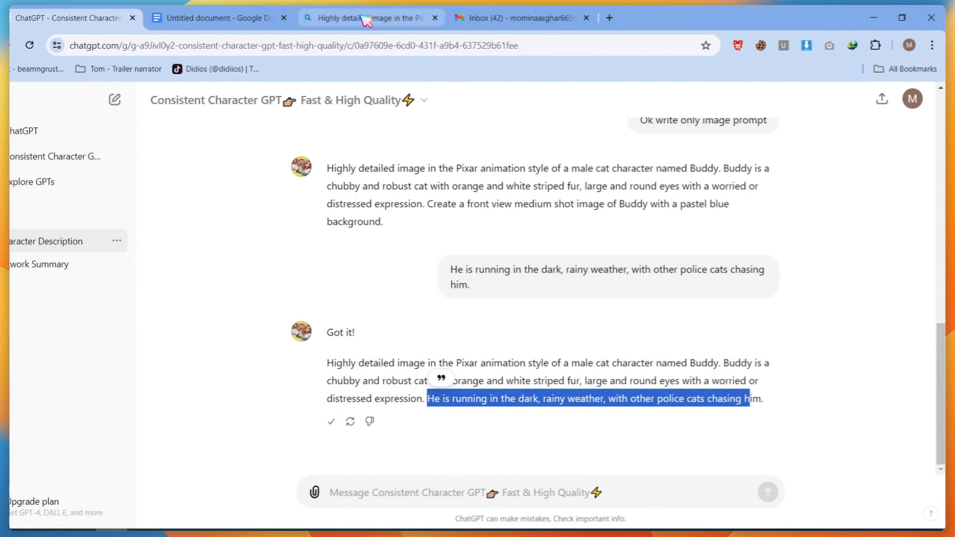
pyautogui.click(367, 19)
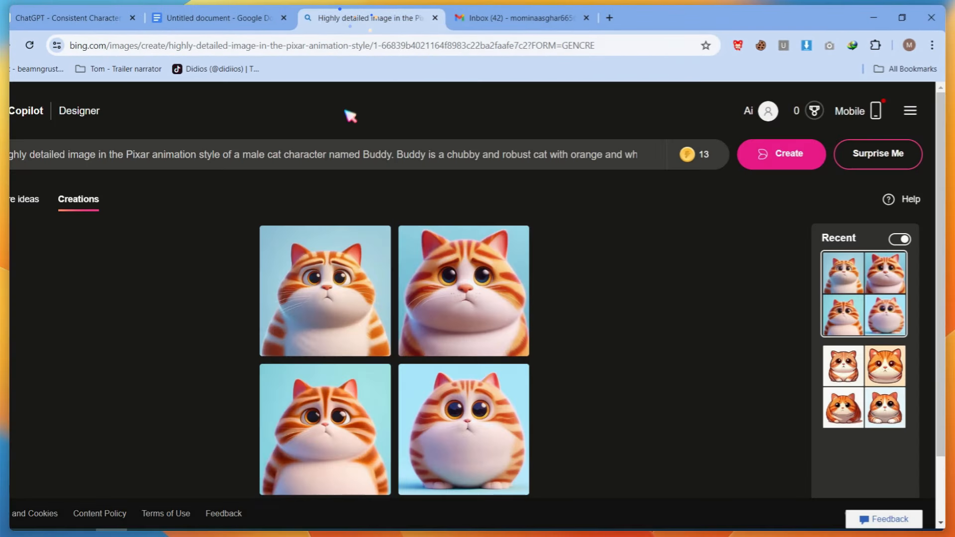
pyautogui.hotkey('ctrl', 'v')
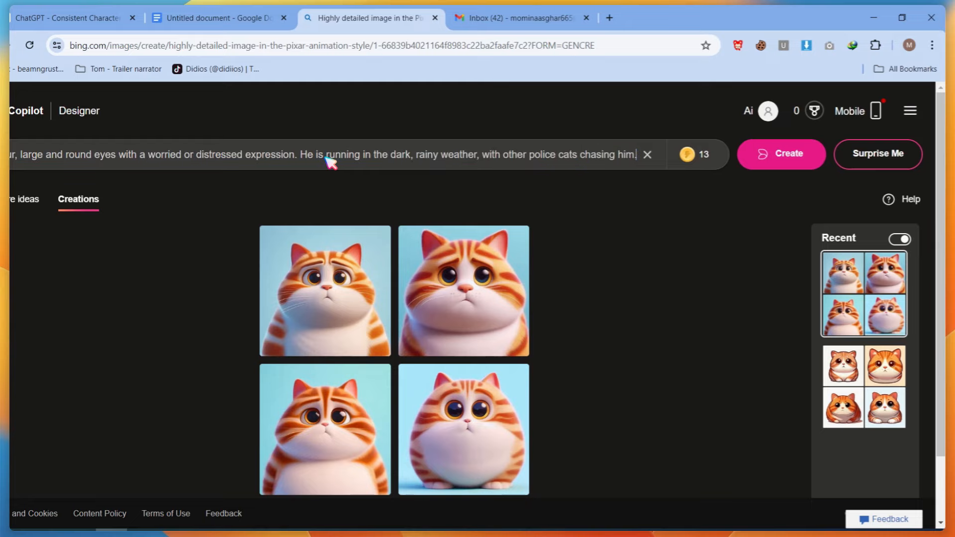
pyautogui.click(796, 156)
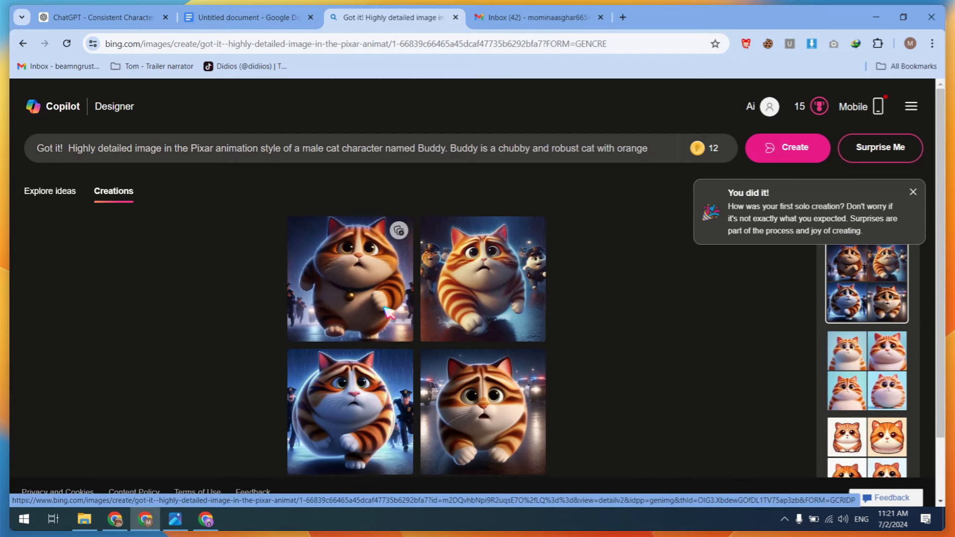
pyautogui.click(844, 372)
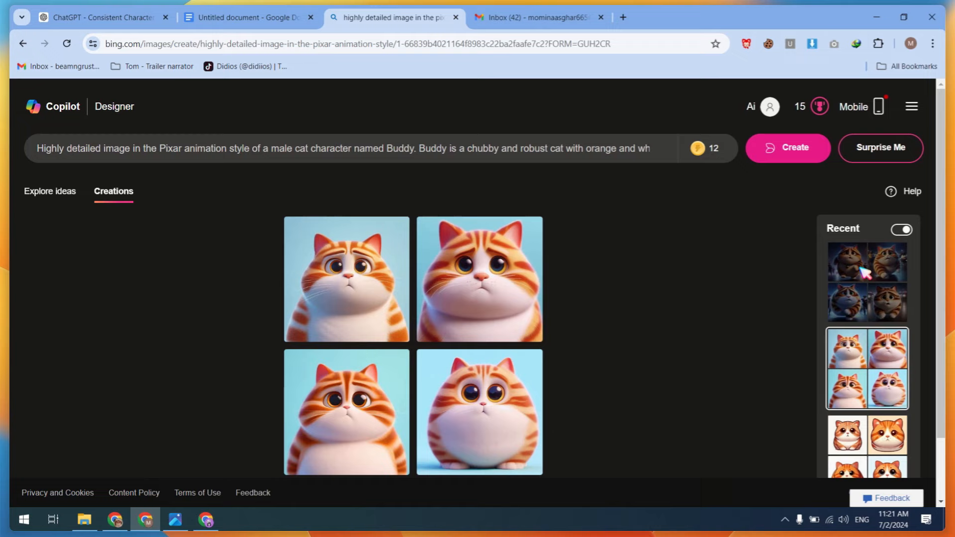
pyautogui.click(860, 264)
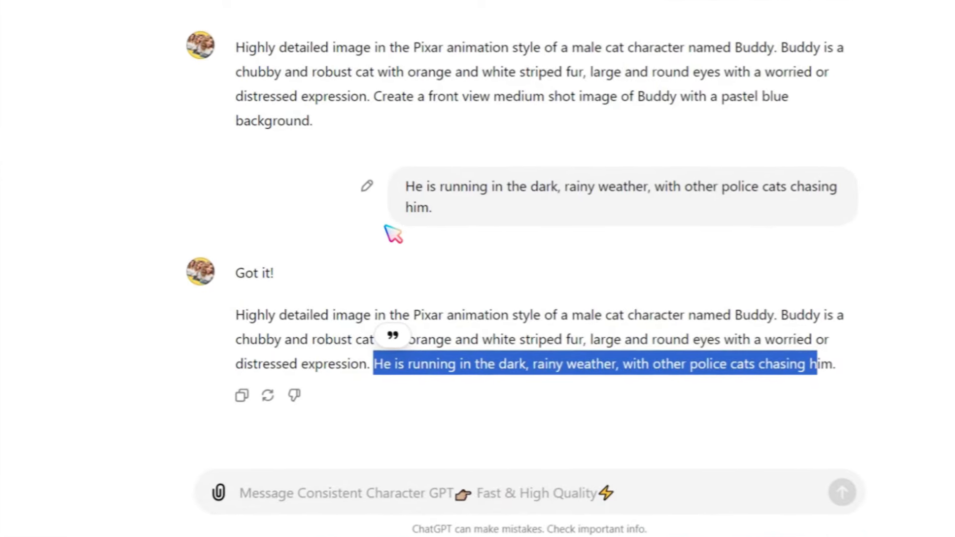
# Step: In ChatGPT's message box, draft the copied Buddy character description followed by "He is drowning in the dark sea, amidst a stormy sea, and he is crying"
pyautogui.click(364, 495)
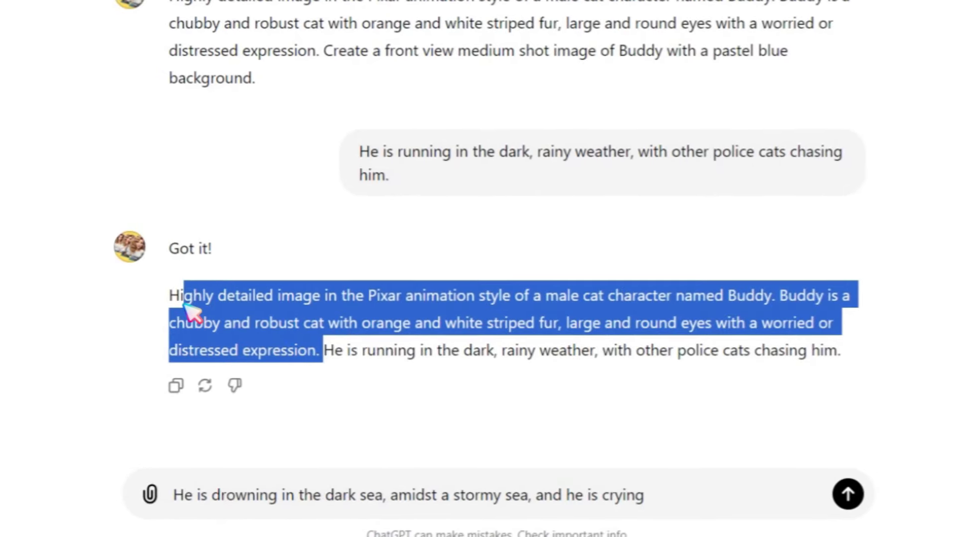
pyautogui.click(312, 352)
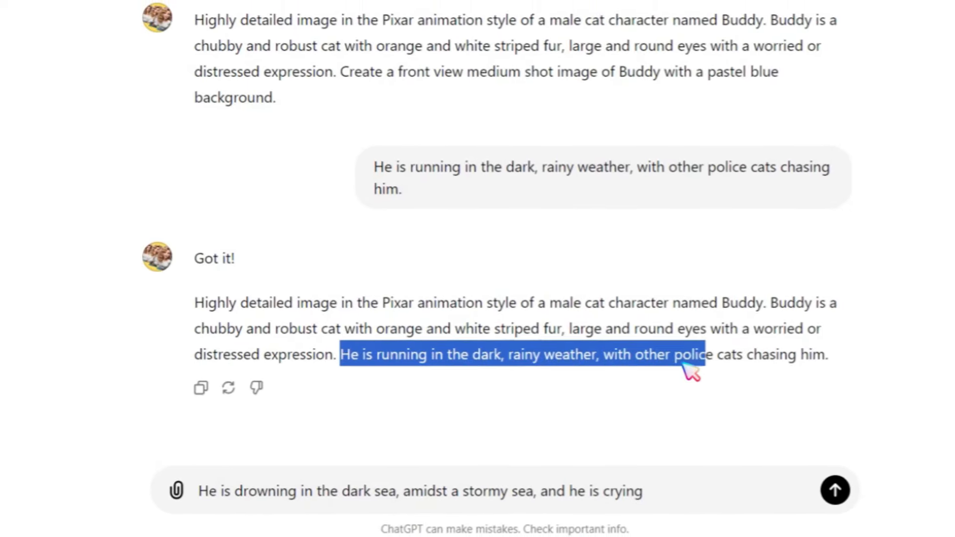
pyautogui.click(339, 355)
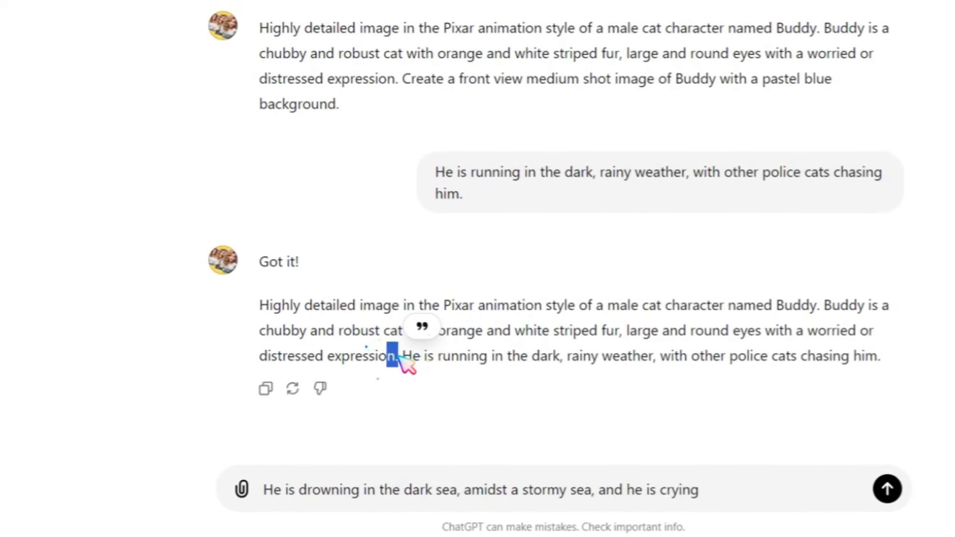
pyautogui.rightClick(276, 314)
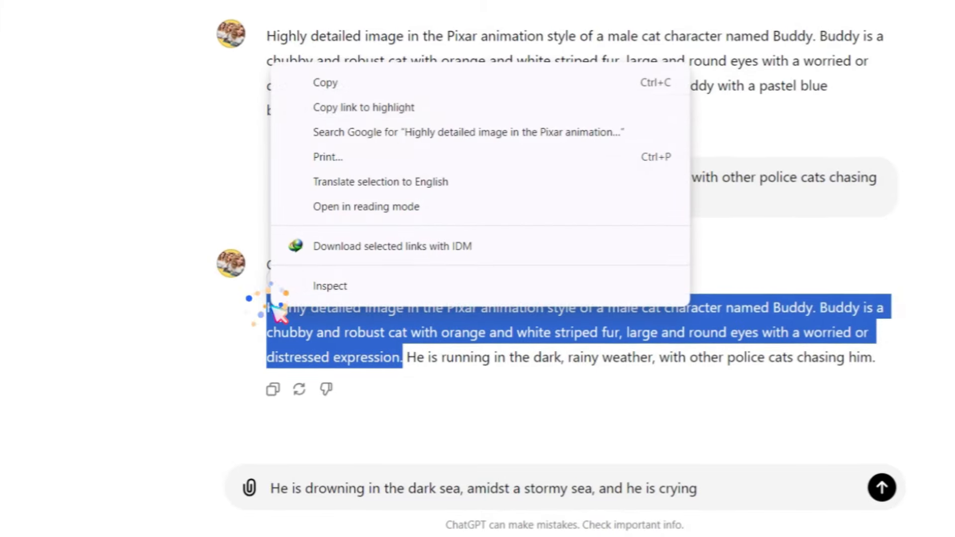
pyautogui.click(382, 85)
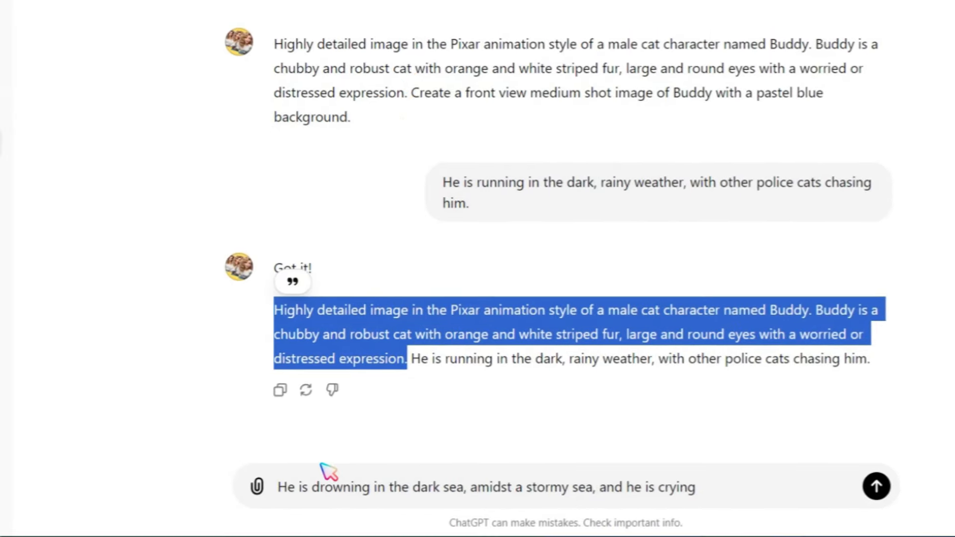
pyautogui.click(709, 480)
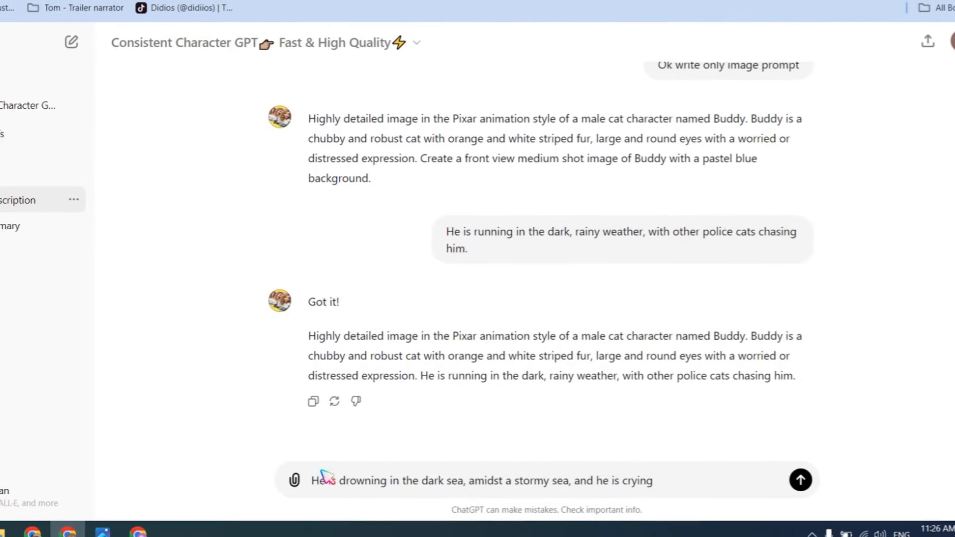
pyautogui.hotkey('ctrl', 'v')
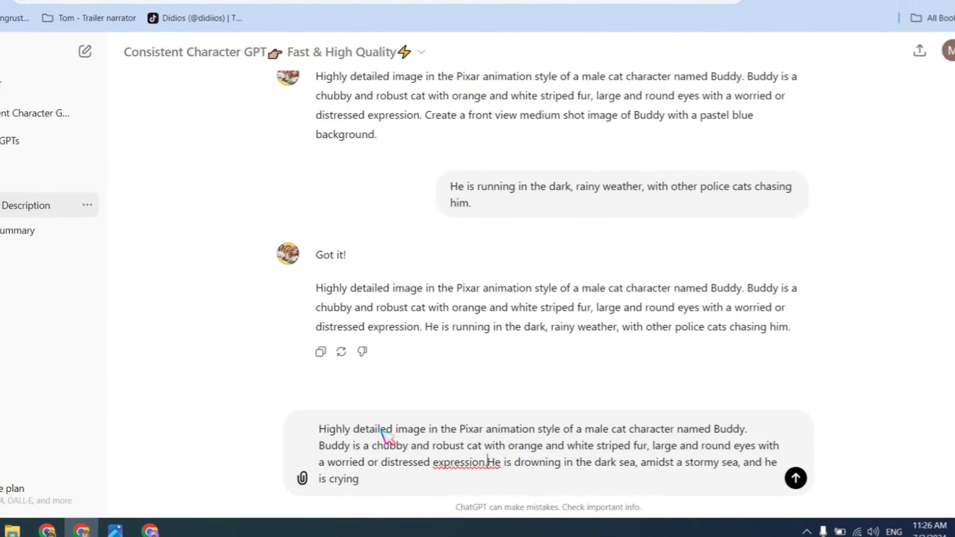
pyautogui.hotkey('ctrl', 'shift', 'End')
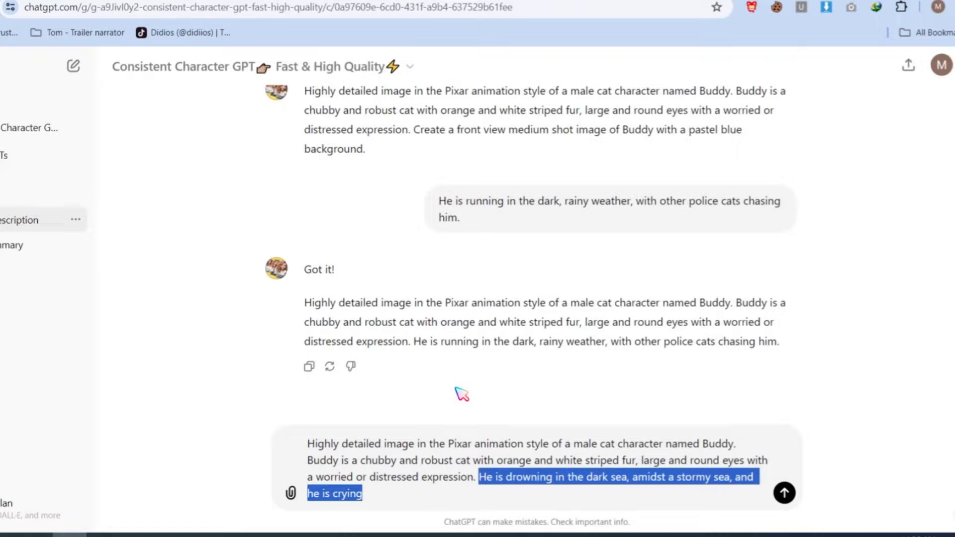
pyautogui.moveTo(410, 343); pyautogui.dragTo(756, 348)
pyautogui.moveTo(479, 457); pyautogui.dragTo(493, 481)
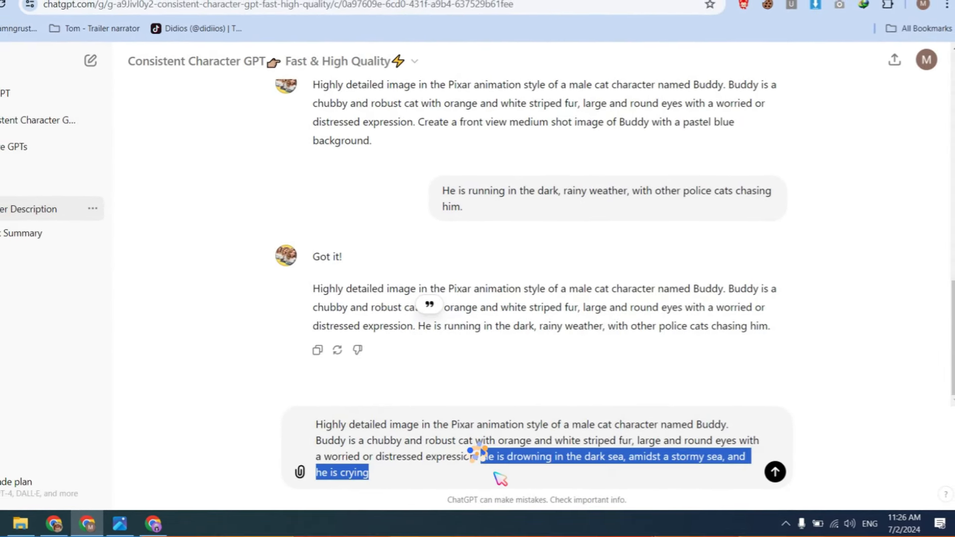
# Step: Copy the drafted stormy-sea prompt, generate images from it in Bing Image Creator and compare them with the earlier Buddy sets
pyautogui.moveTo(414, 472); pyautogui.dragTo(325, 423)
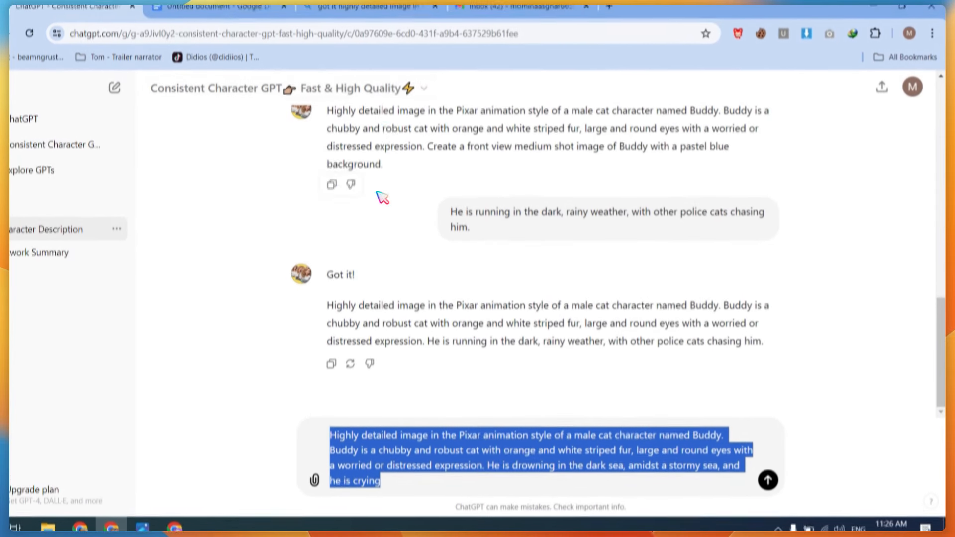
pyautogui.click(380, 17)
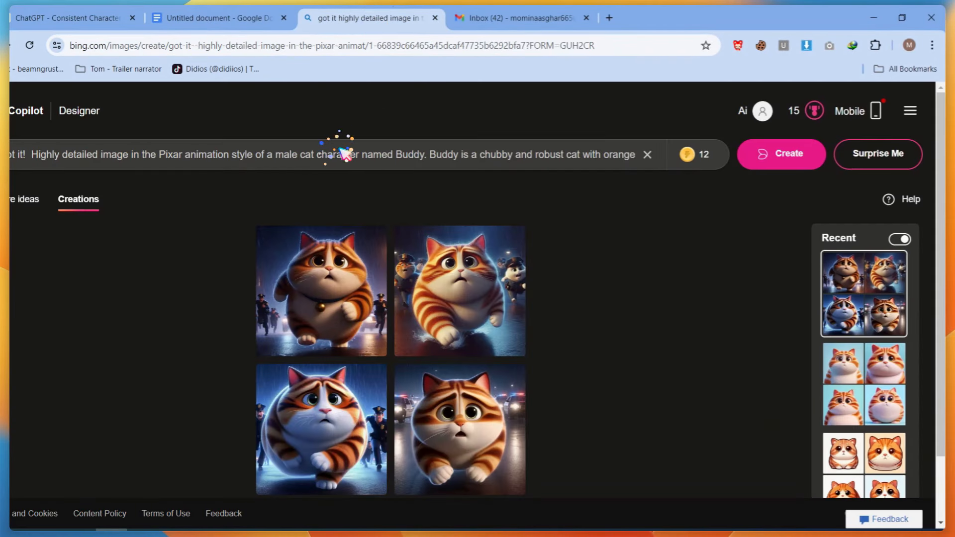
pyautogui.hotkey('ctrl', 'v')
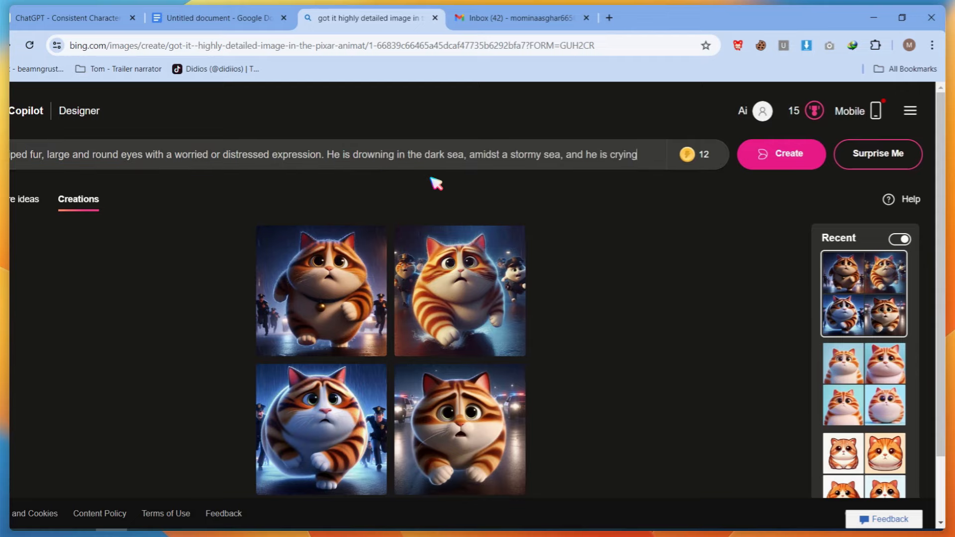
pyautogui.click(782, 153)
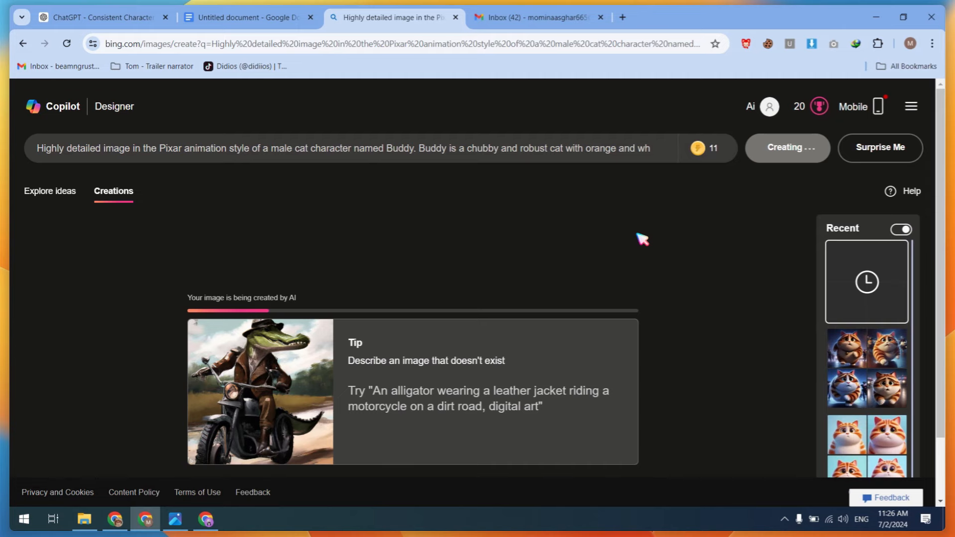
pyautogui.click(913, 192)
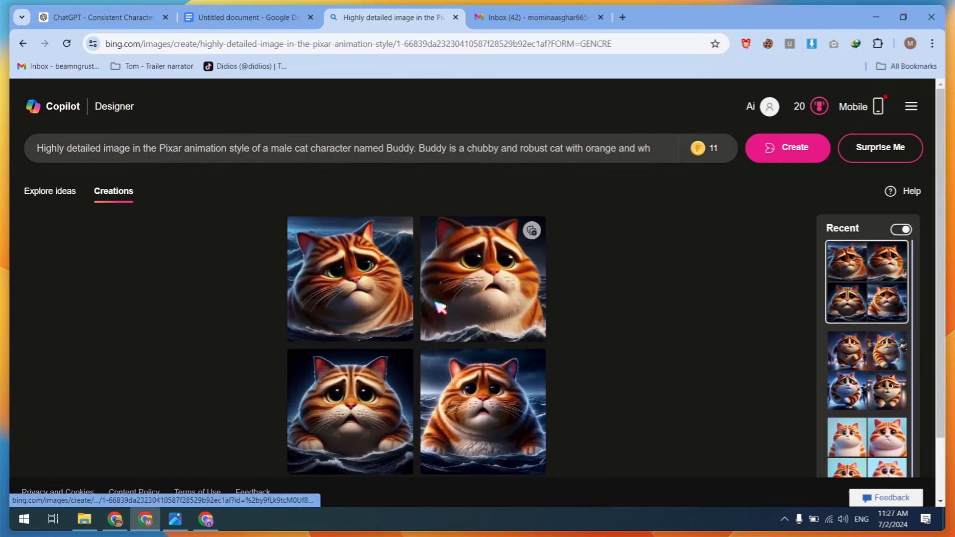
pyautogui.scroll(-1, 866, 379)
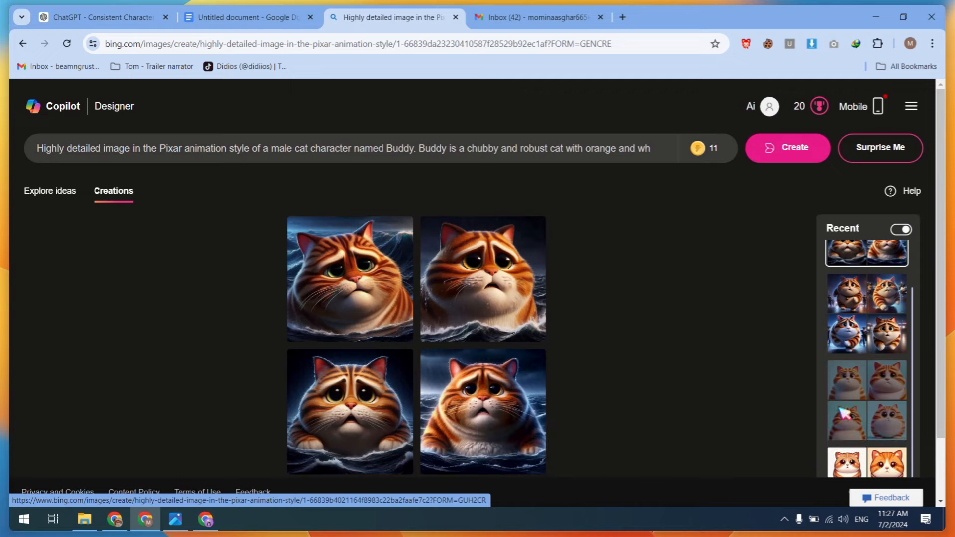
pyautogui.scroll(1, 851, 397)
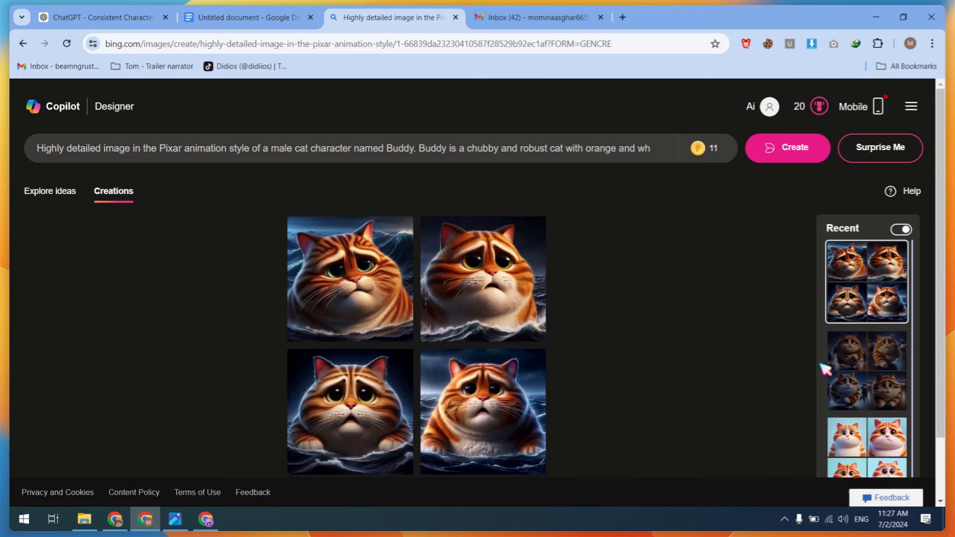
pyautogui.click(862, 373)
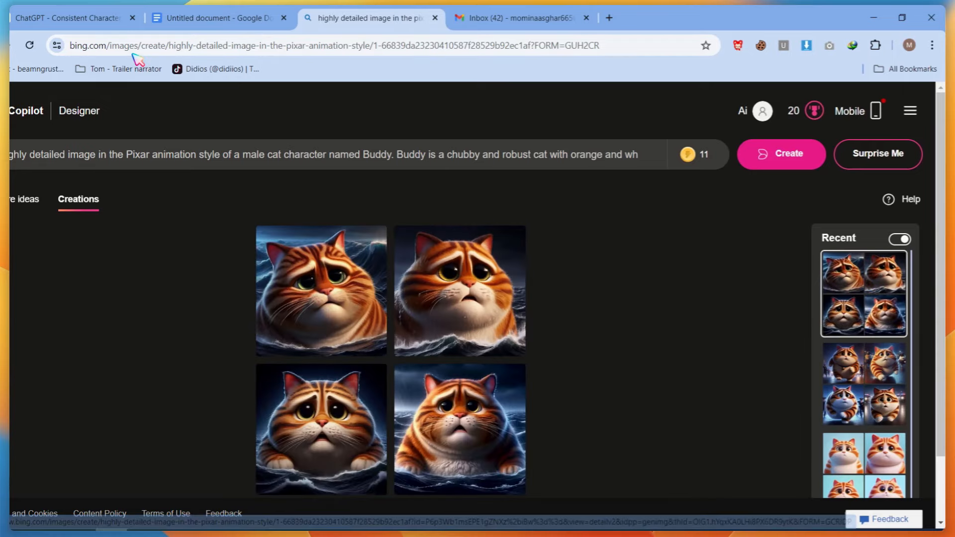
# Step: Return to ChatGPT and review the Buddy prompts, highlighting the scene sentence that follows the fixed character description in the police-chase prompt
pyautogui.click(89, 18)
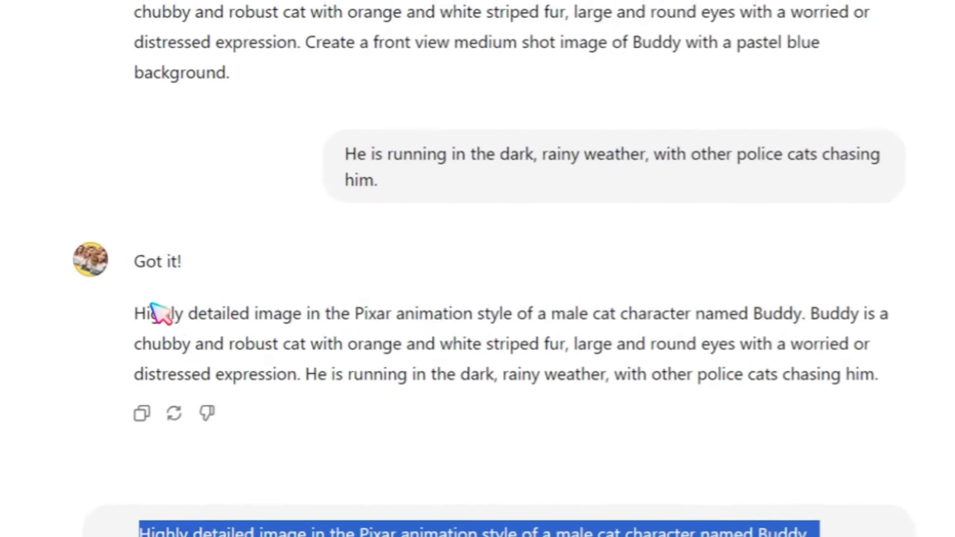
pyautogui.scroll(4, 158, 313)
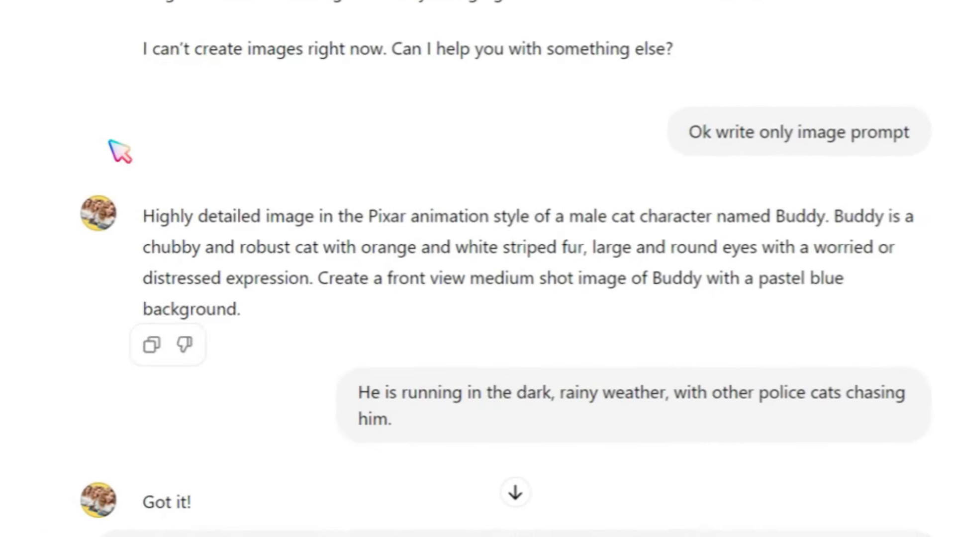
pyautogui.scroll(-3, 149, 194)
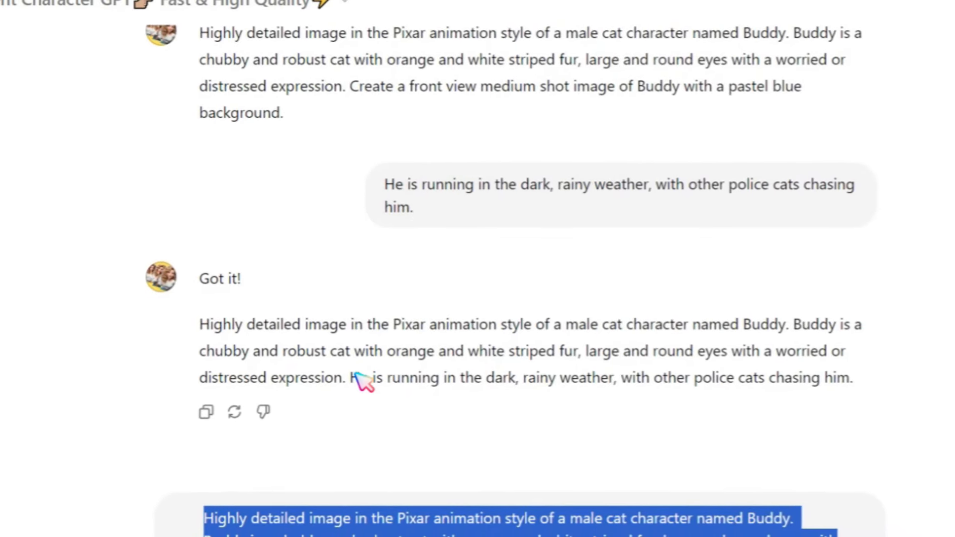
pyautogui.moveTo(348, 379); pyautogui.dragTo(854, 381)
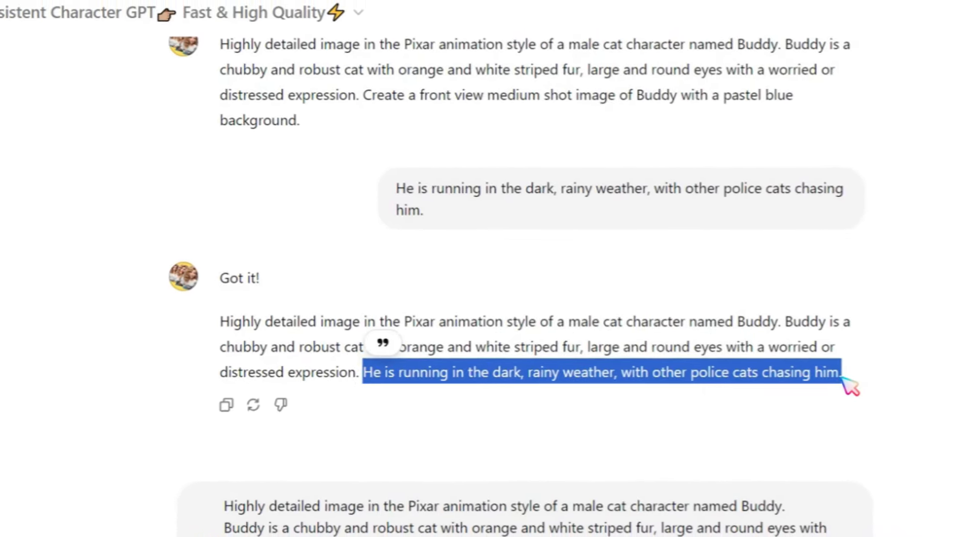